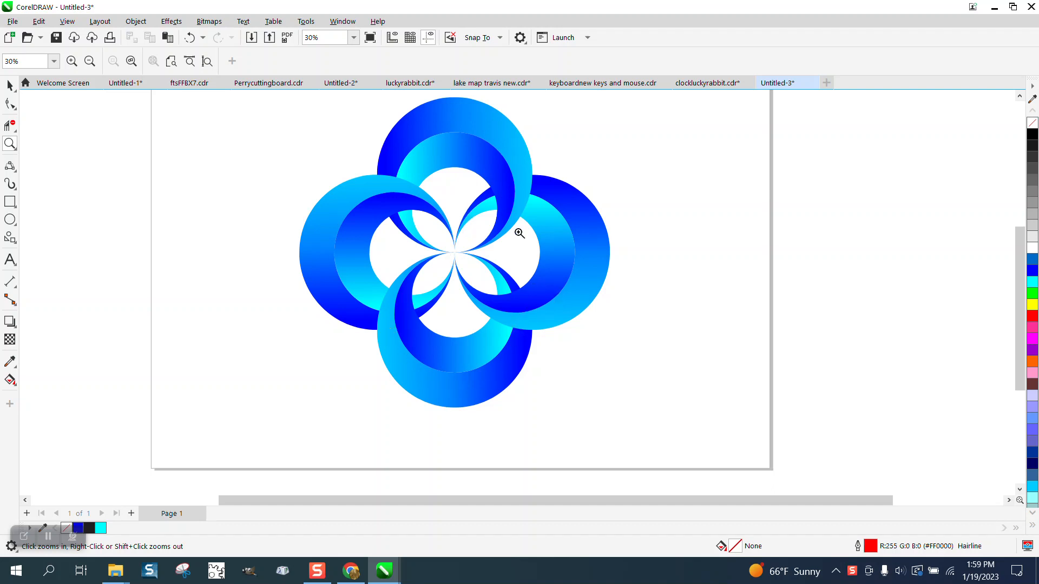
Move the whole blue ring design off the page into the empty space to its right
right_click(464, 261)
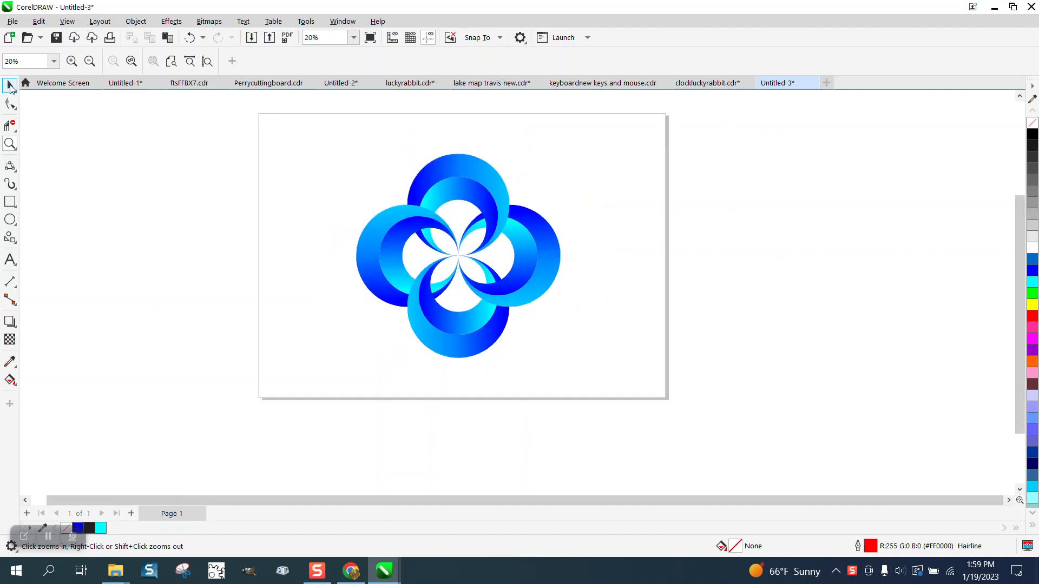
left_click(10, 85)
left_click_drag(340, 158, 639, 385)
left_click_drag(320, 135, 552, 346)
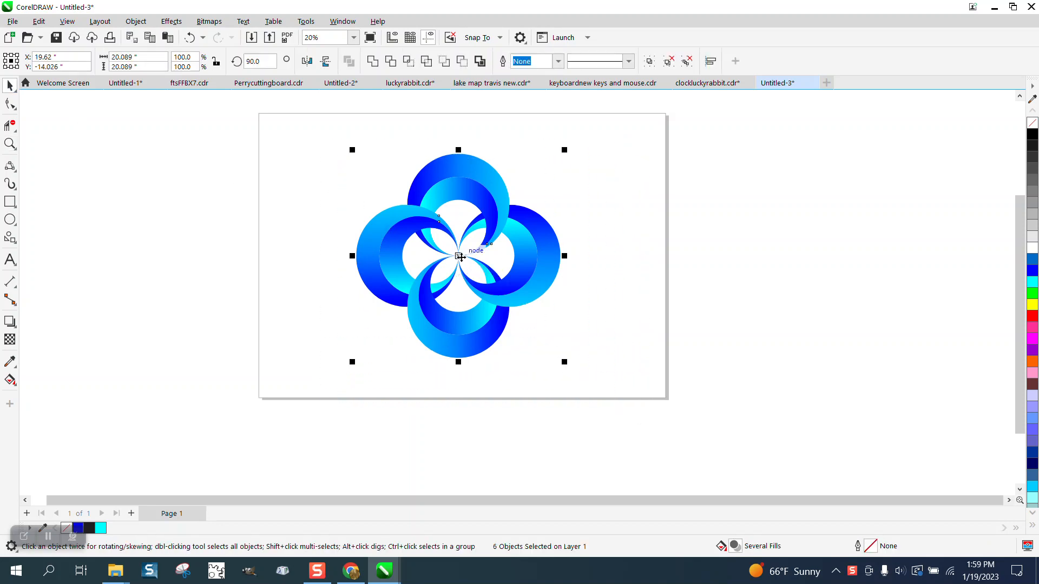
left_click_drag(459, 256, 794, 261)
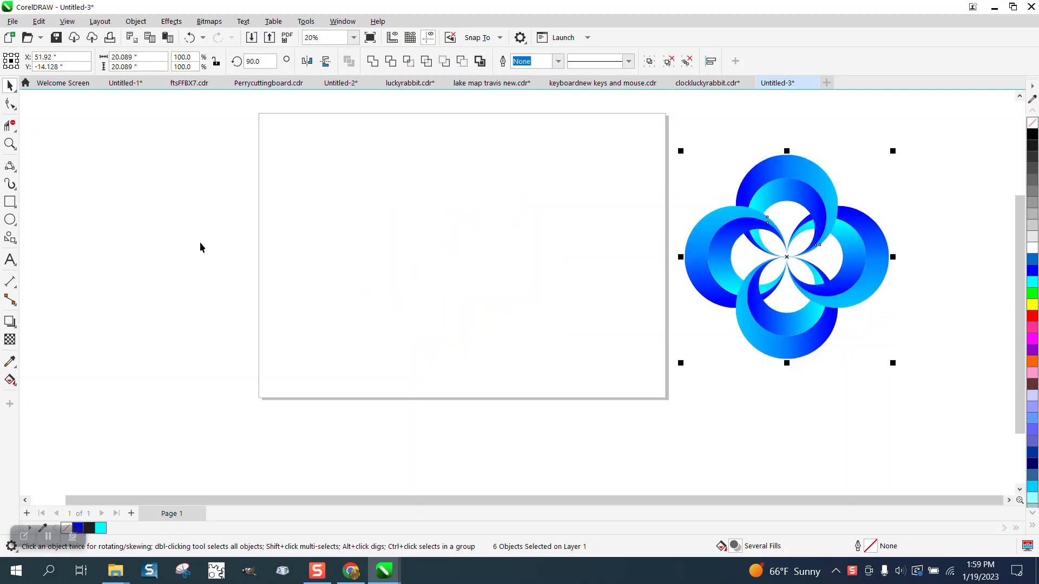
Draw a circle about 12.35 inches in diameter and centre it on the page
left_click(9, 220)
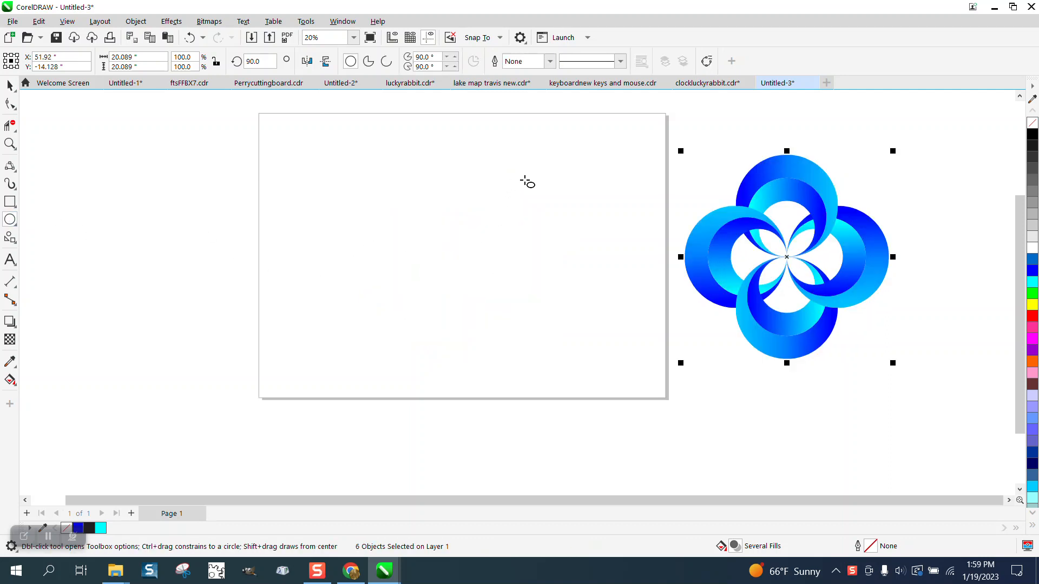
mouse_move(532, 179)
left_mouse_down()
mouse_move(446, 260)
mouse_move(406, 277)
left_mouse_up()
key("p")
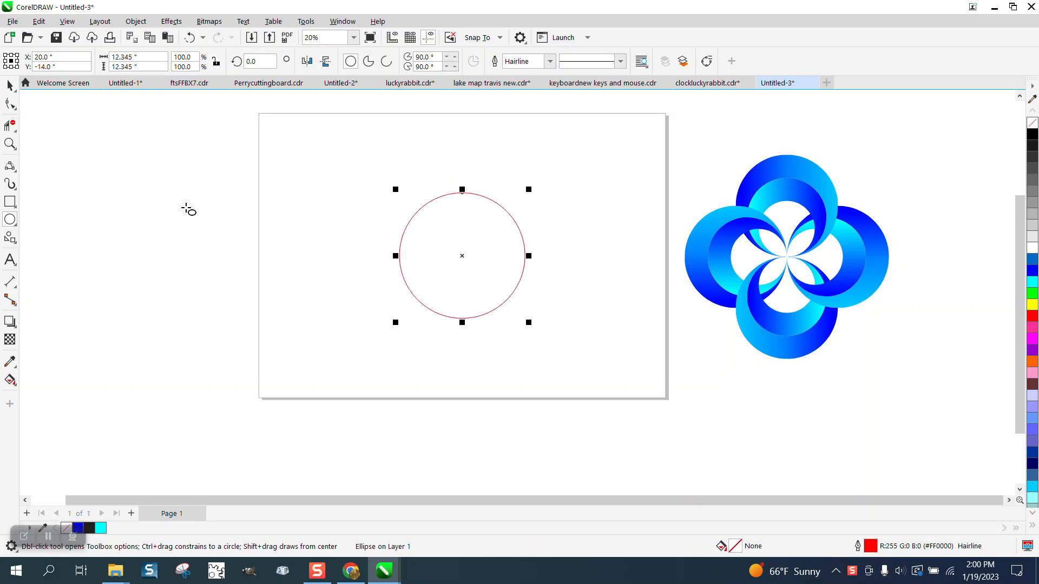
Add two smaller concentric copies of the circle, about 9.46 and 6.57 inches wide, and align all three circles at their bottom edges
left_click(9, 86)
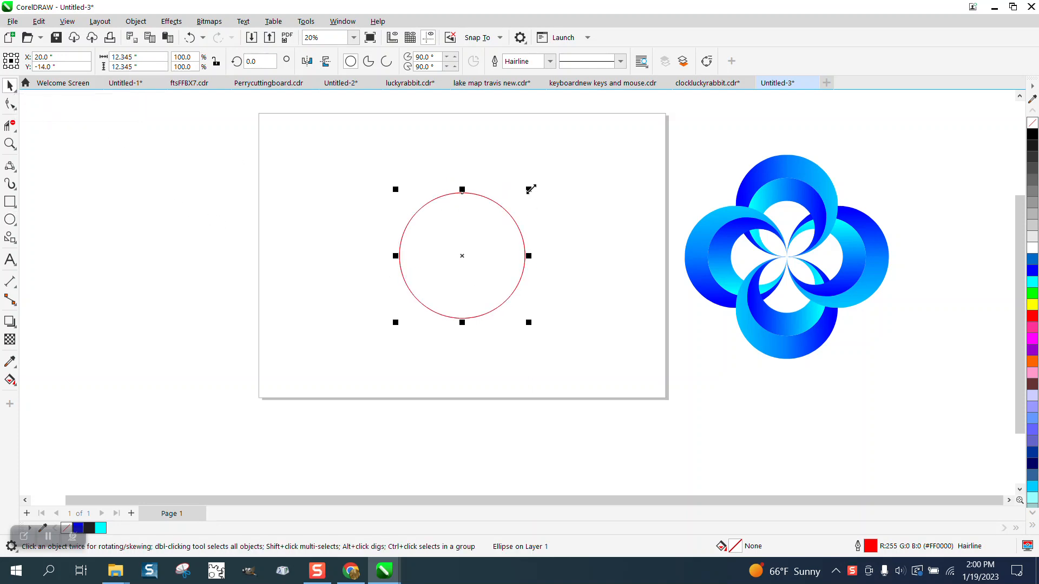
left_click_drag(531, 189, 517, 203)
key("ctrl+r")
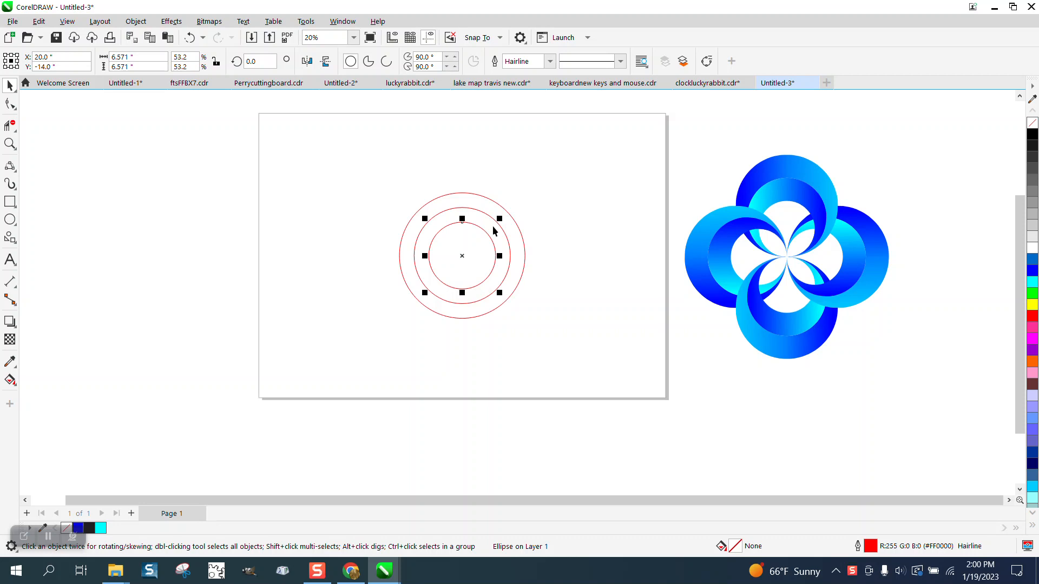
left_click_drag(379, 159, 586, 351)
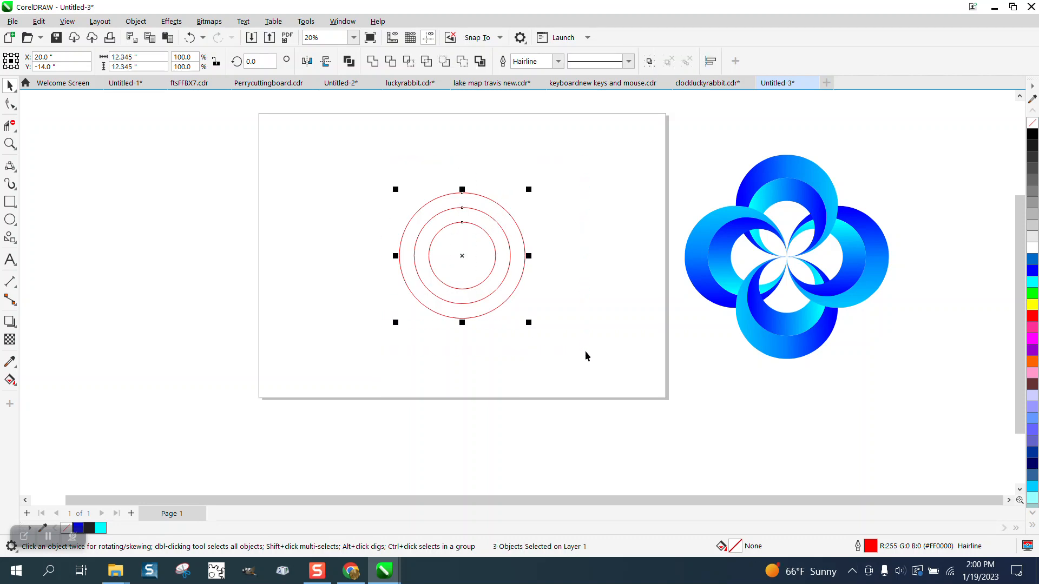
key("b")
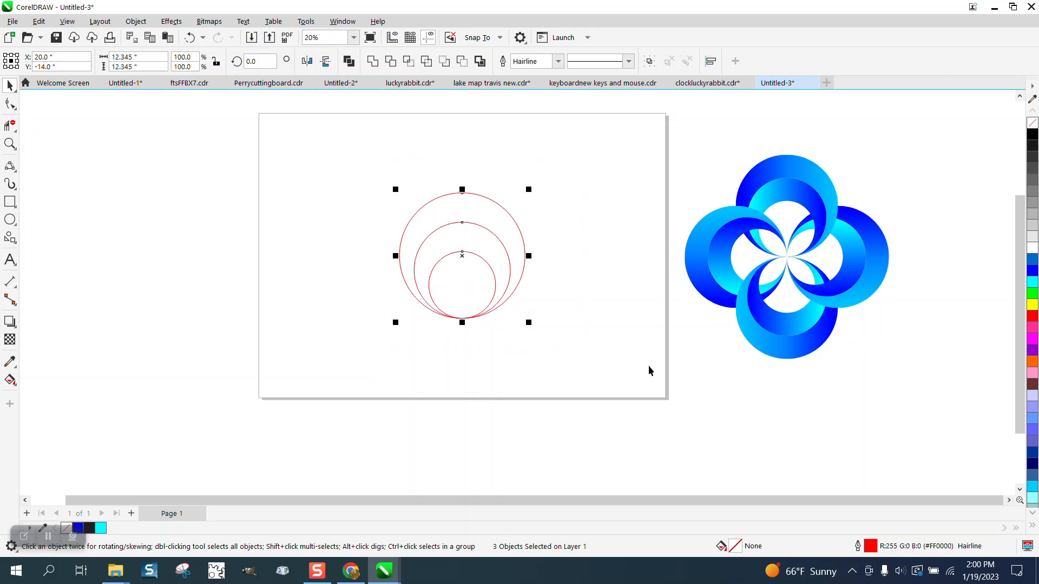
left_click(394, 169)
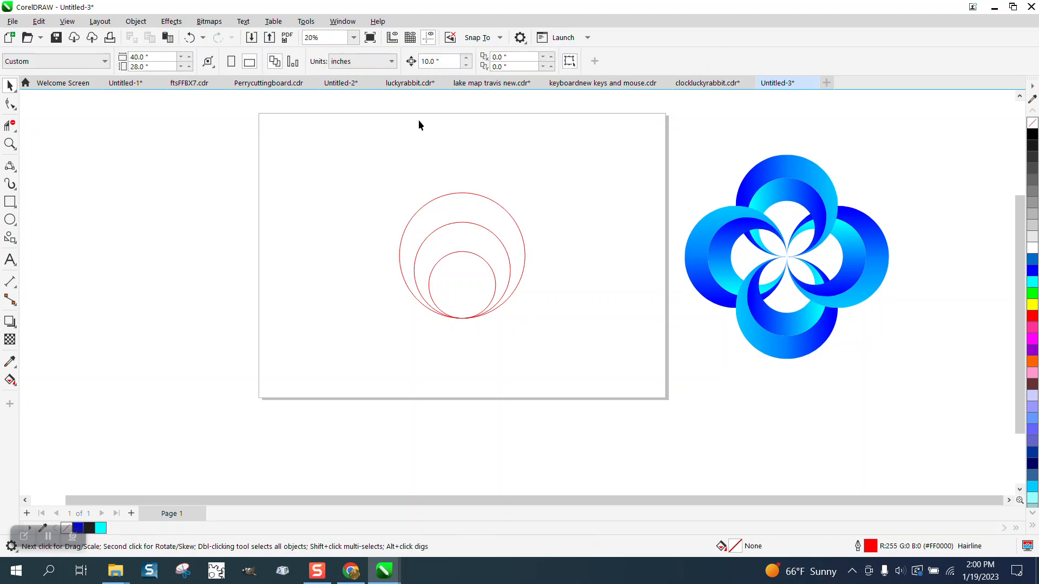
Set the document's nudge distance to 15 inches
left_click_drag(390, 184, 530, 325)
left_click(302, 181)
left_click(426, 61)
type("15")
Create blue Smart Fill shapes from the outer and middle crescents, nudging each one 15 inches left of the circles
left_click(10, 380)
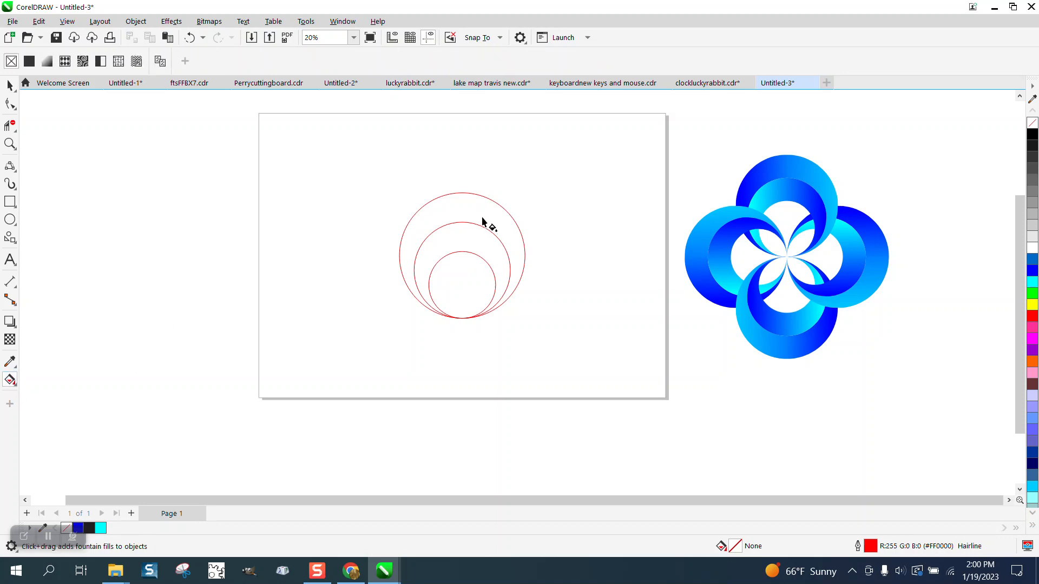
left_click(14, 384)
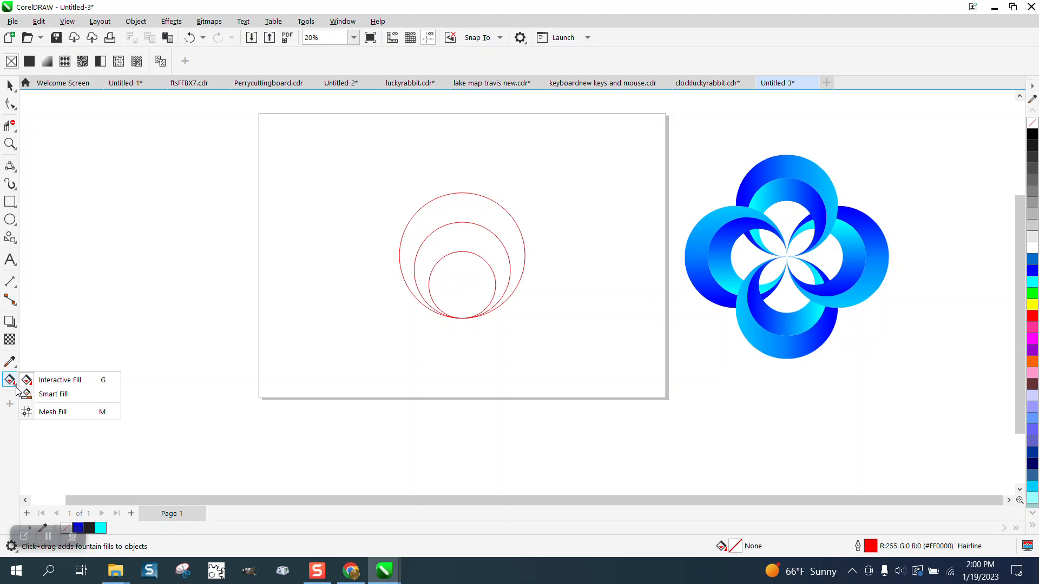
left_click(53, 394)
left_click(453, 217)
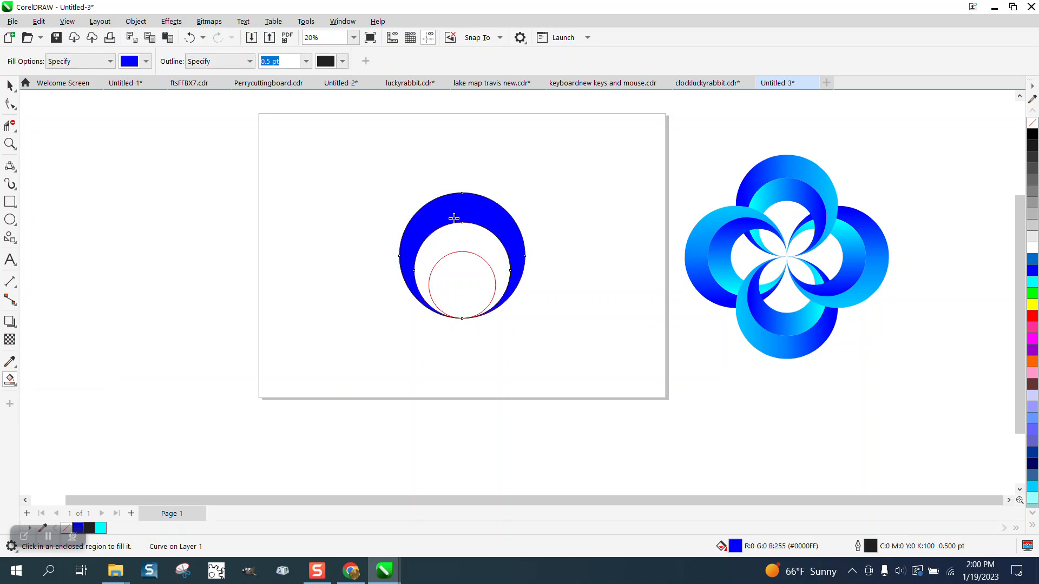
key("Left")
left_click(464, 242)
key("Left")
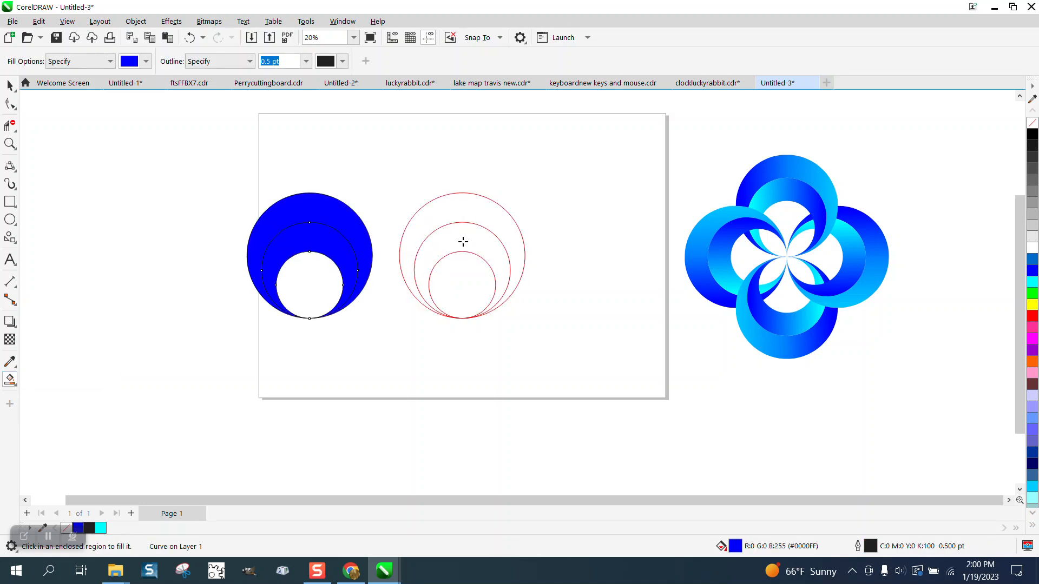
Delete the three original red circles
left_click(9, 85)
left_click_drag(385, 182, 563, 339)
key("Delete")
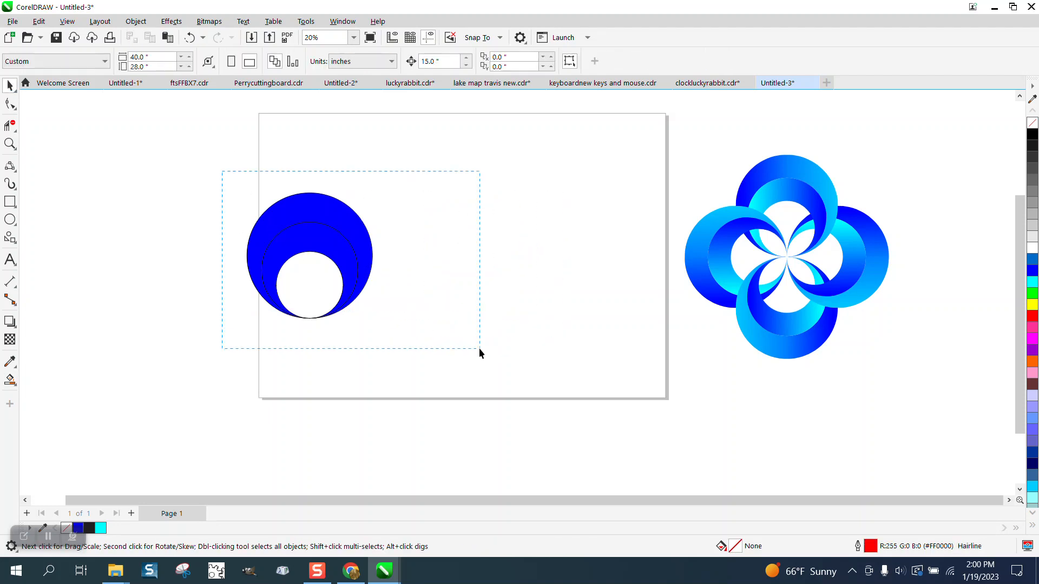
Centre the two blue crescents together on the page
left_click_drag(479, 348, 482, 349)
key("p")
key("Page_Down")
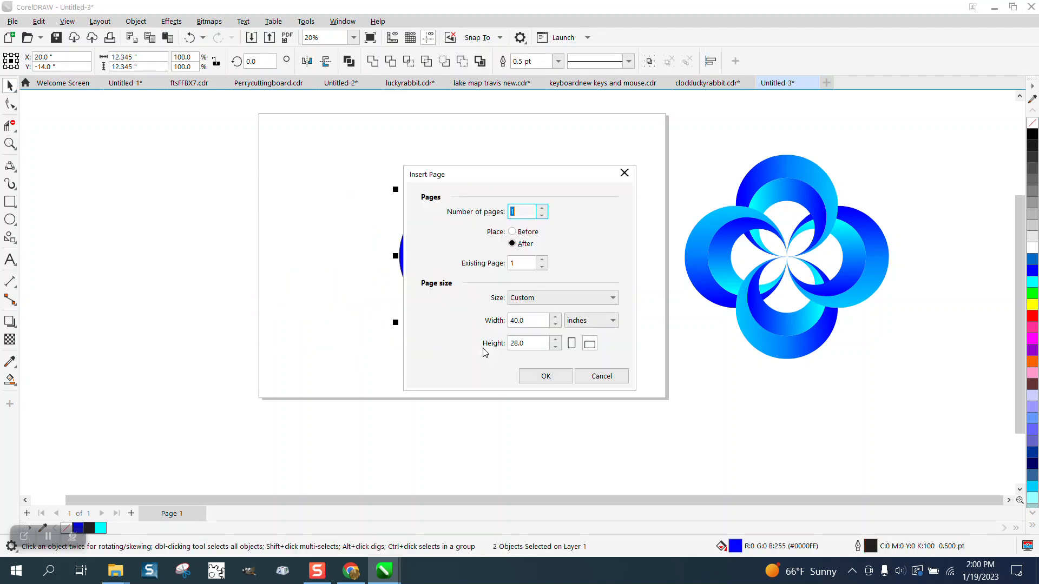
left_click(609, 381)
left_click(613, 226)
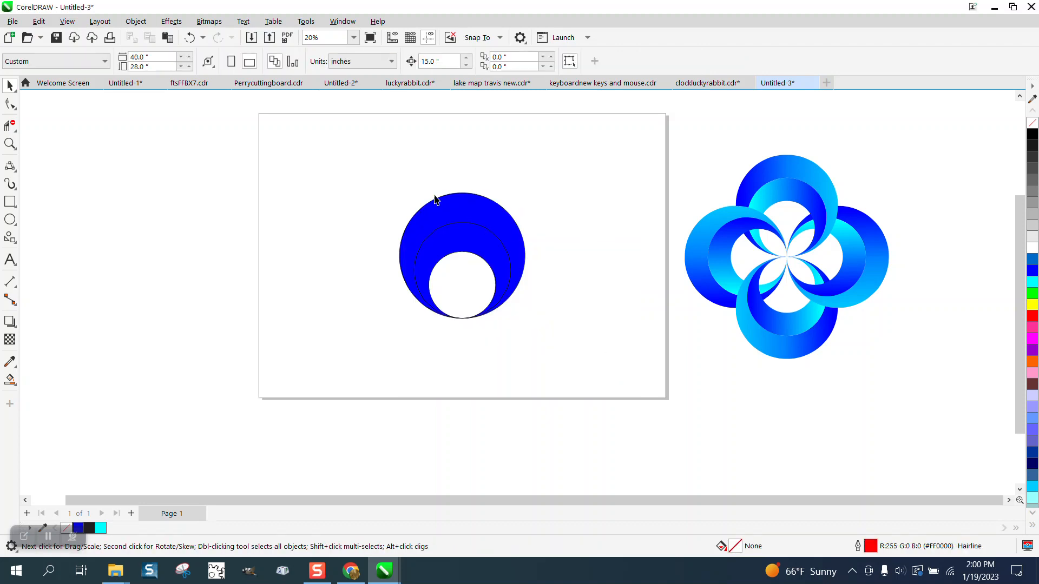
Remove the outline from both blue crescents
left_click_drag(538, 330, 538, 331)
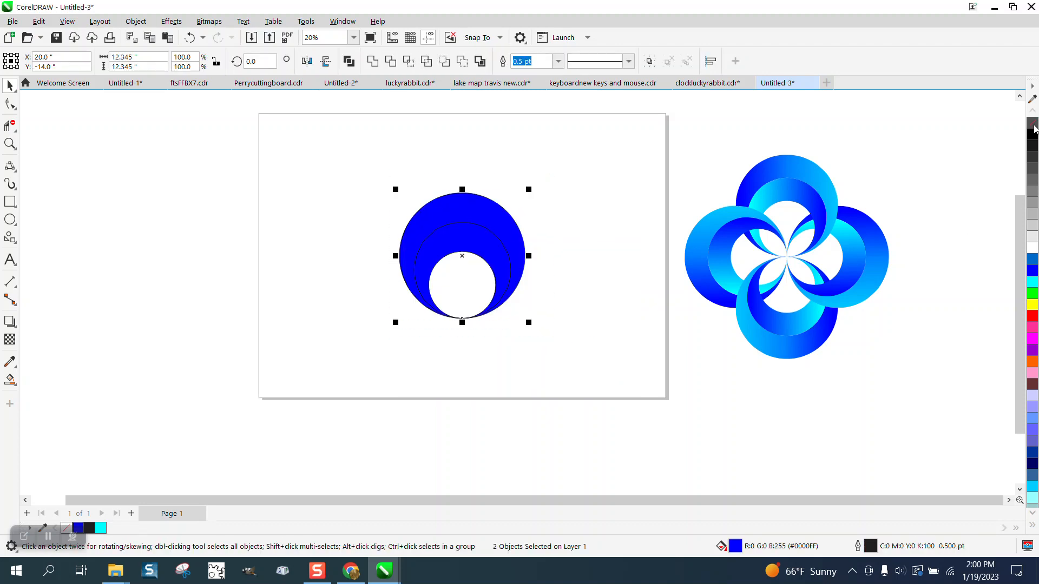
right_click(1032, 122)
left_click(586, 231)
Give the outer crescent a linear fountain fill running across it from red on its left to yellow on its right
left_click(453, 213)
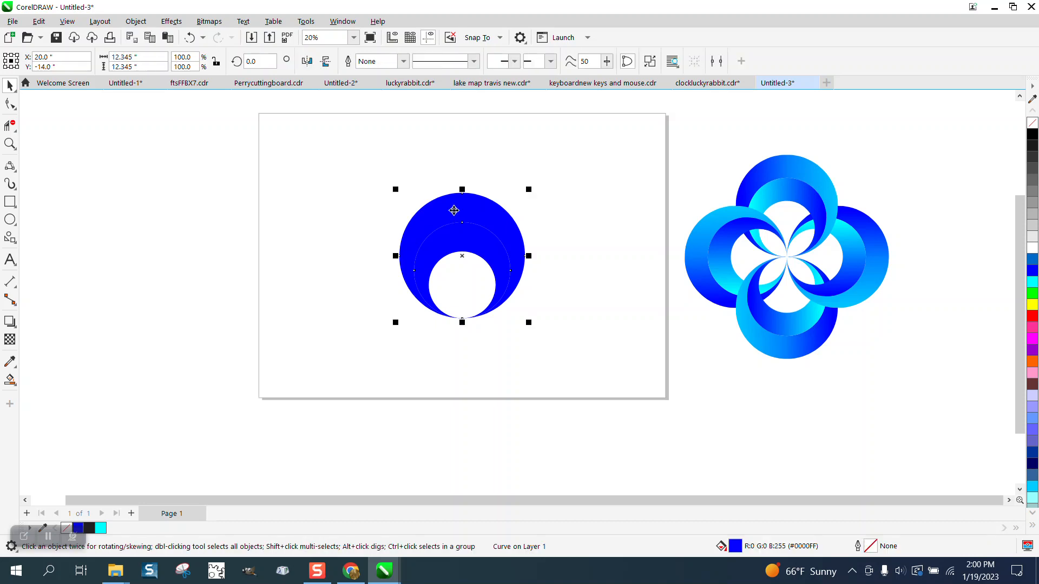
left_click(16, 387)
left_click(38, 376)
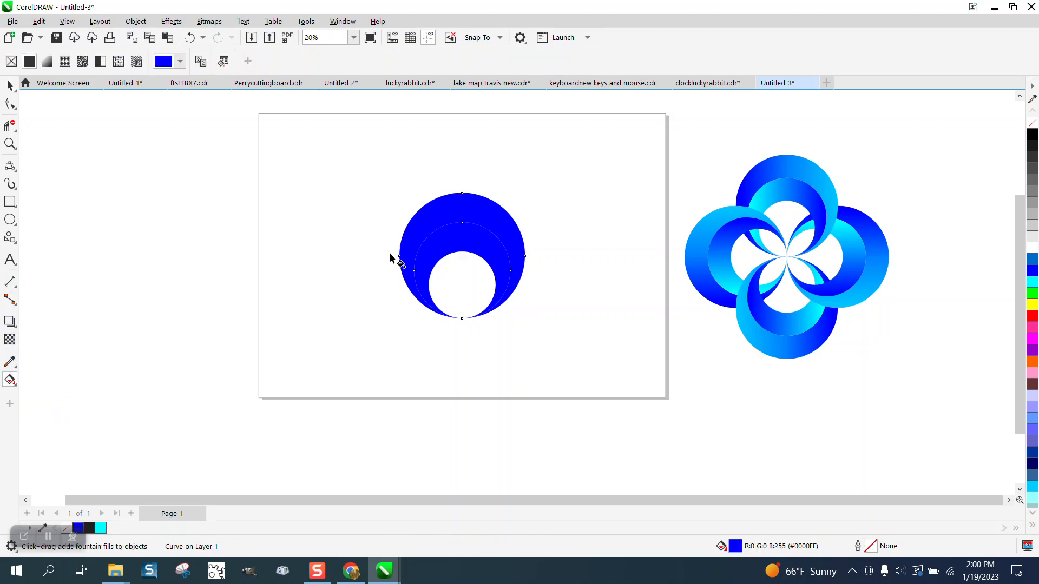
left_click_drag(402, 240, 522, 234)
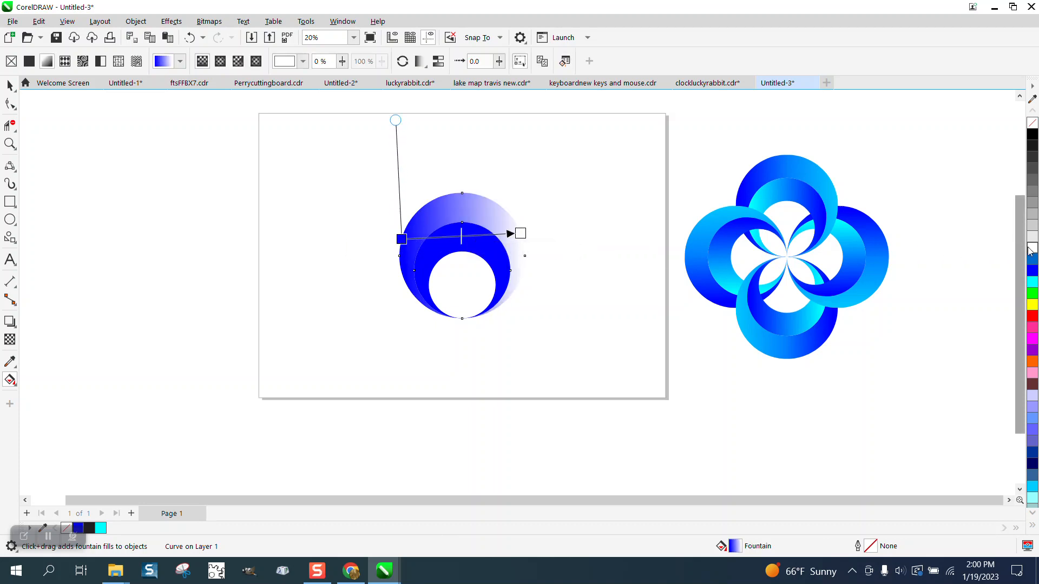
left_click_drag(1034, 285, 521, 234)
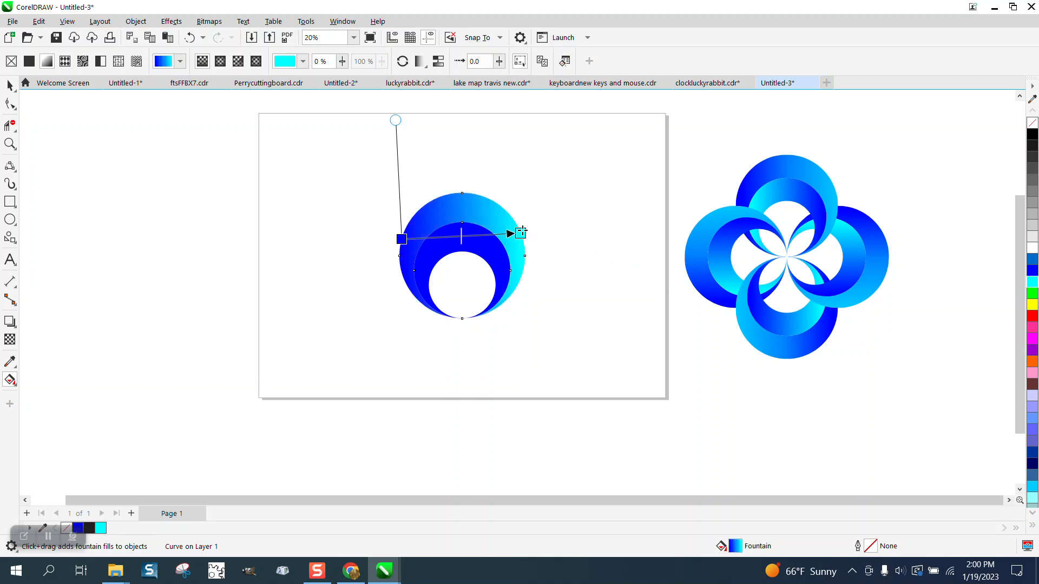
left_click_drag(1033, 316, 403, 239)
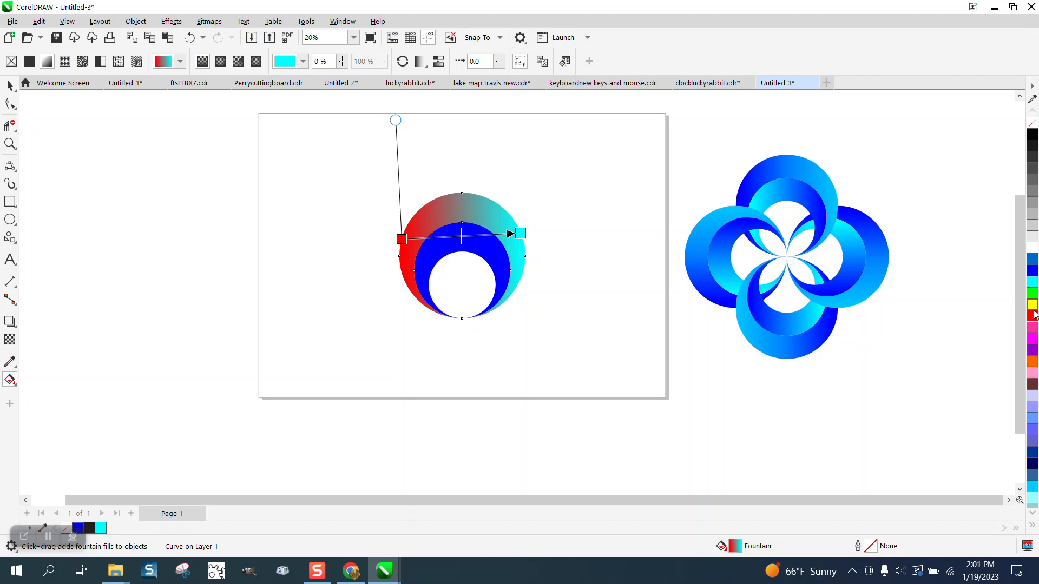
left_click_drag(1032, 305, 524, 236)
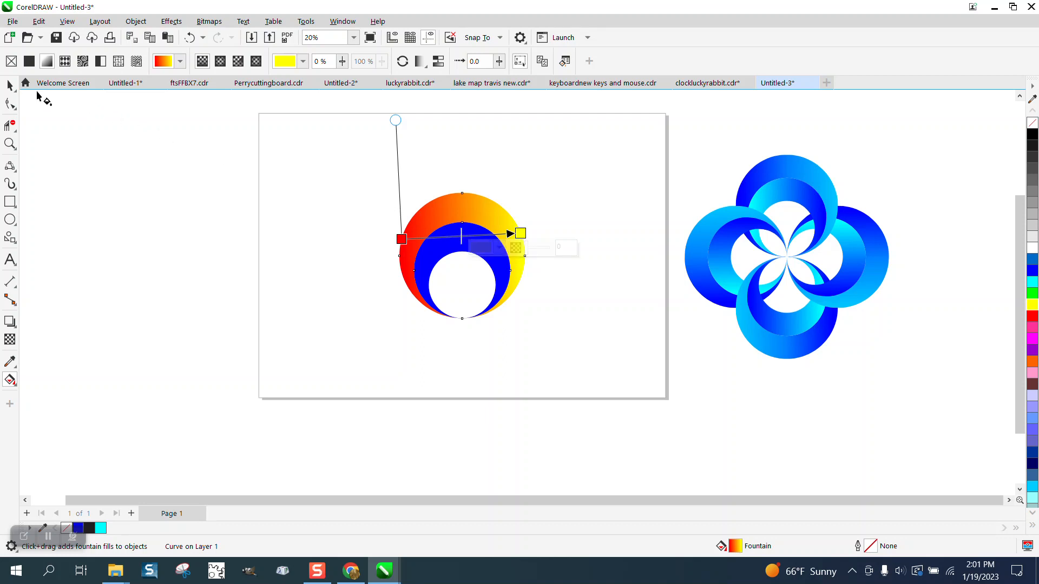
left_click(10, 86)
left_click(130, 124)
Give the inner crescent a level linear fountain fill running from yellow on its left to red on its right
left_click(474, 246)
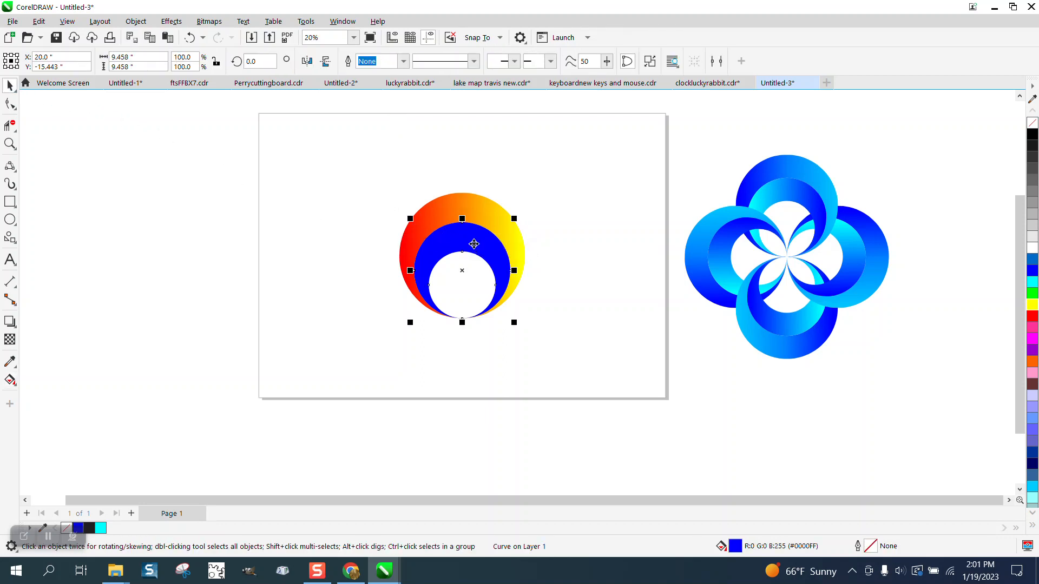
left_click(10, 380)
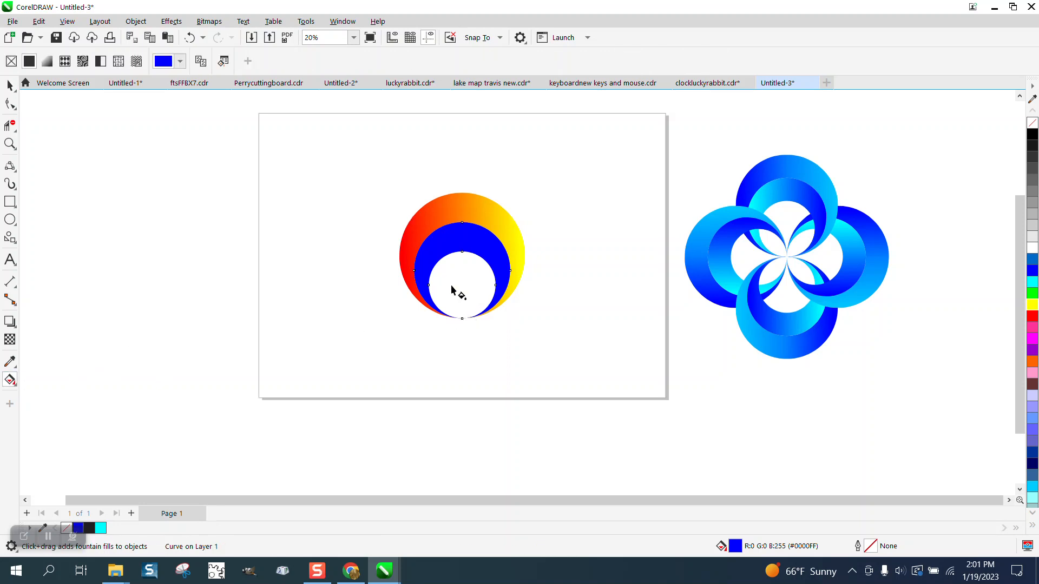
left_click_drag(419, 278, 504, 274)
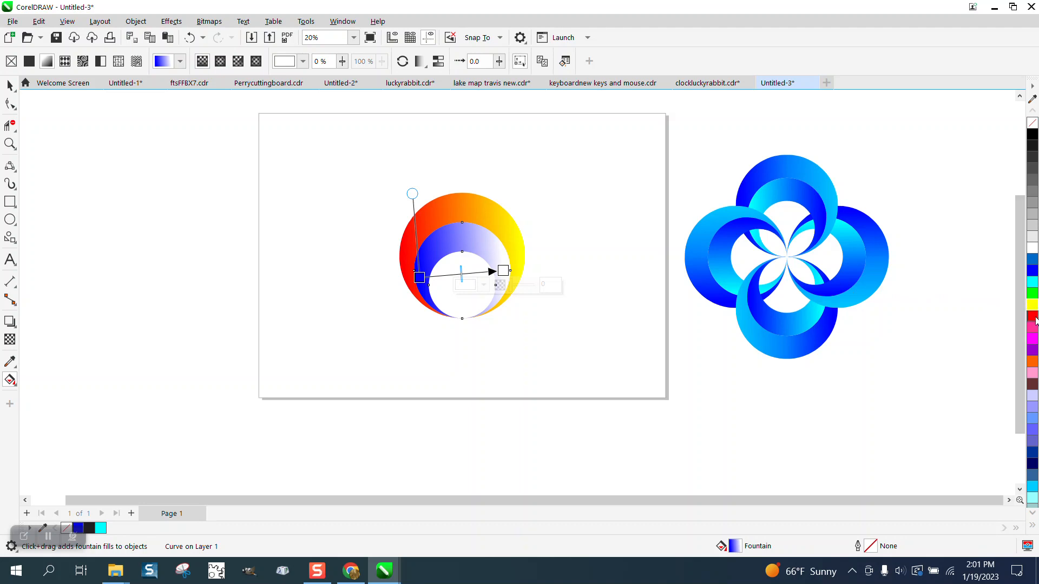
left_click_drag(1034, 317, 504, 272)
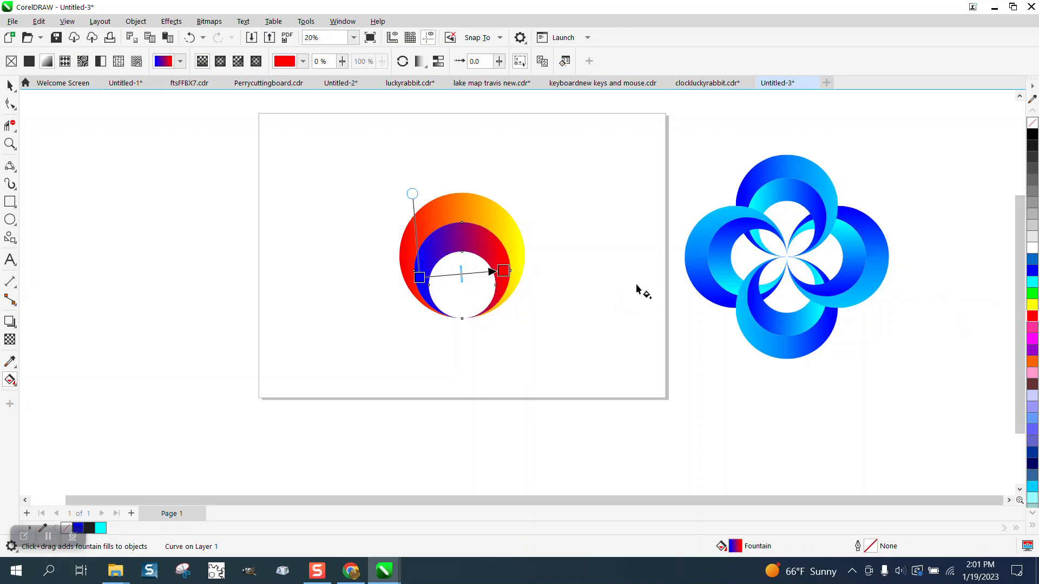
left_click_drag(1032, 304, 421, 278)
left_click_drag(503, 271, 506, 276)
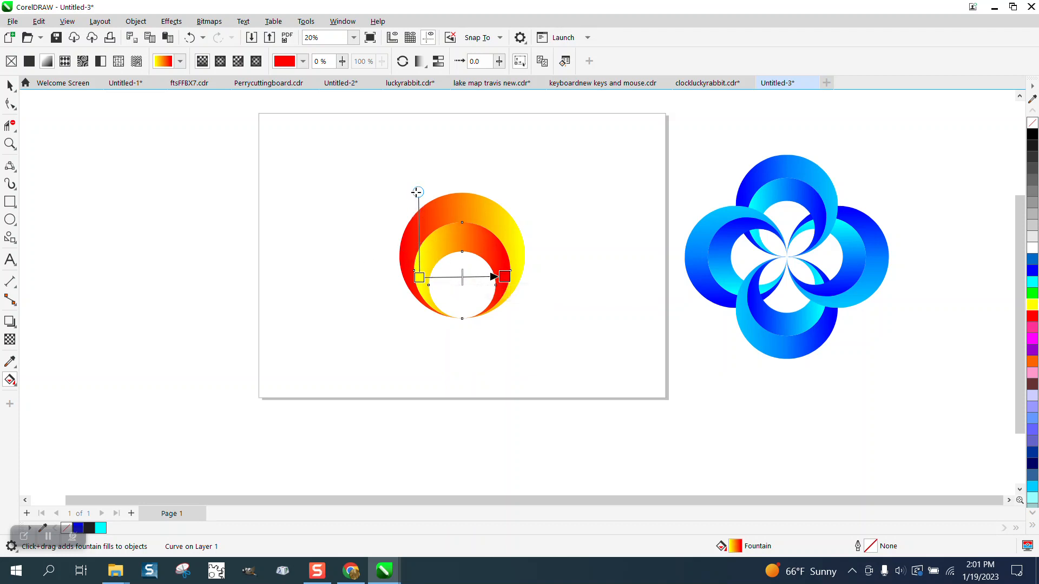
mouse_move(416, 192)
left_mouse_down()
mouse_move(384, 188)
mouse_move(403, 178)
left_mouse_up()
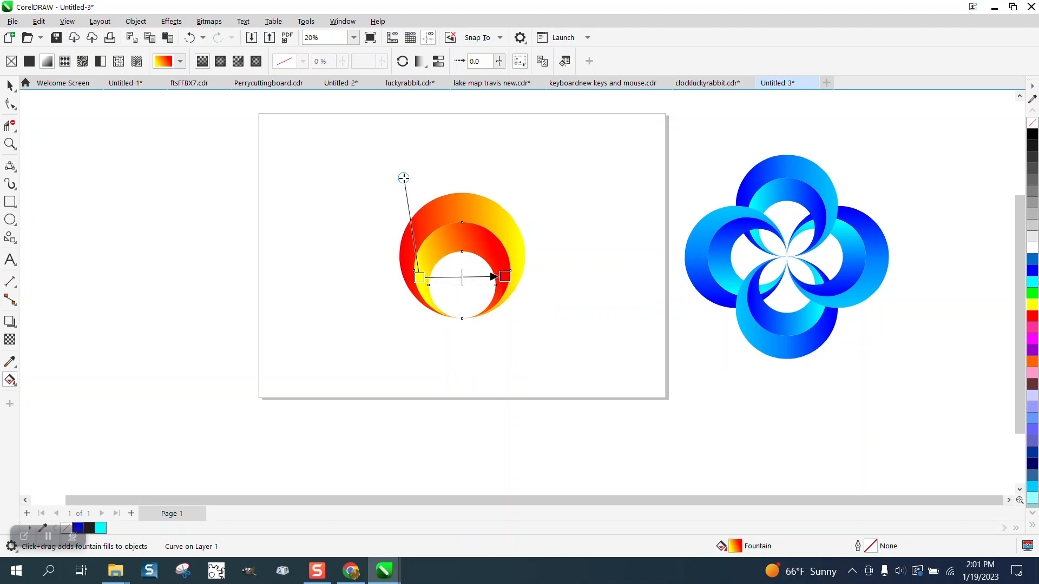
Group the two gradient-filled crescents
left_click(10, 85)
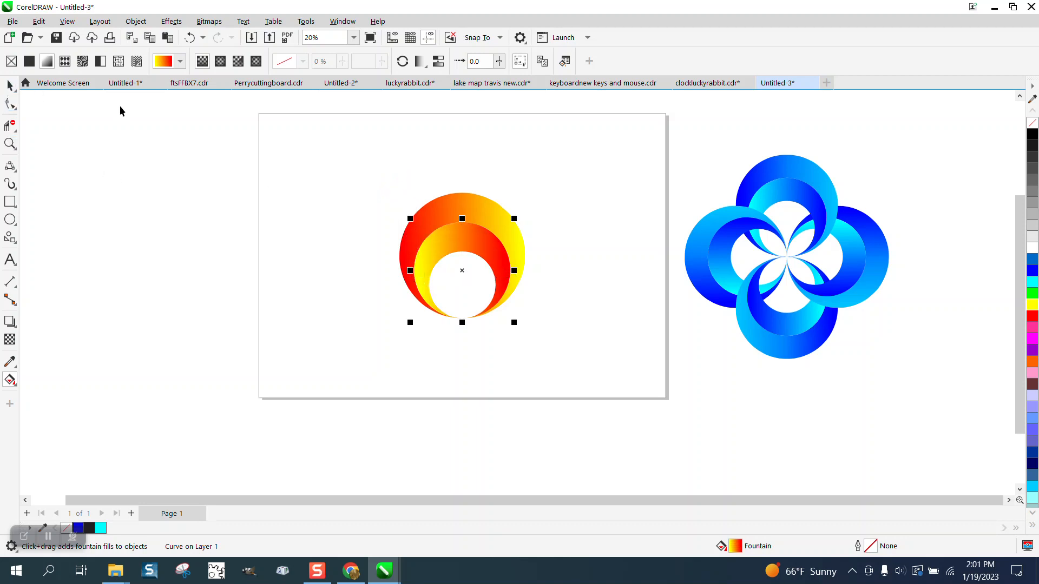
left_click_drag(375, 168, 578, 357)
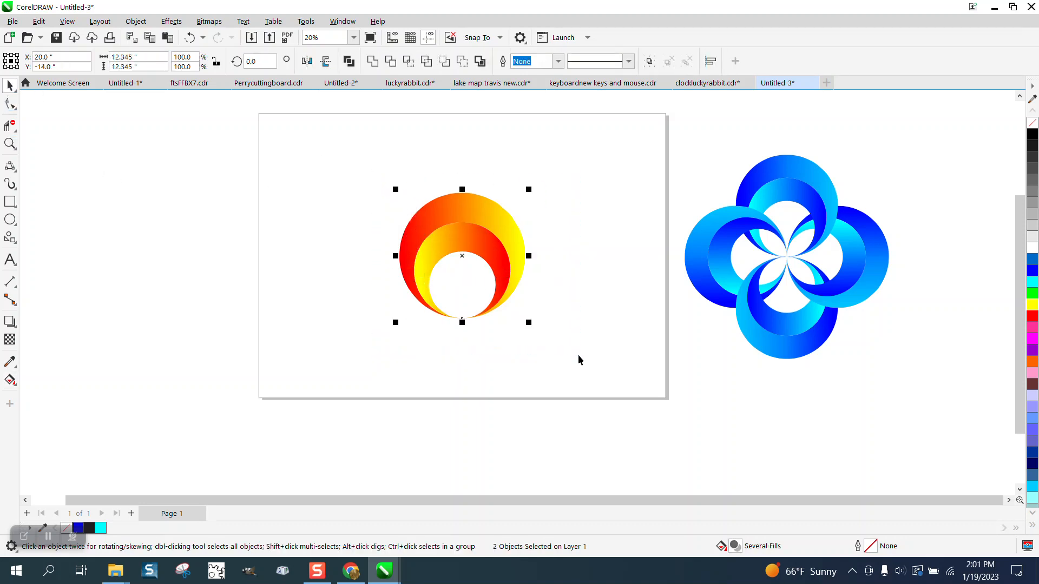
key("ctrl+g")
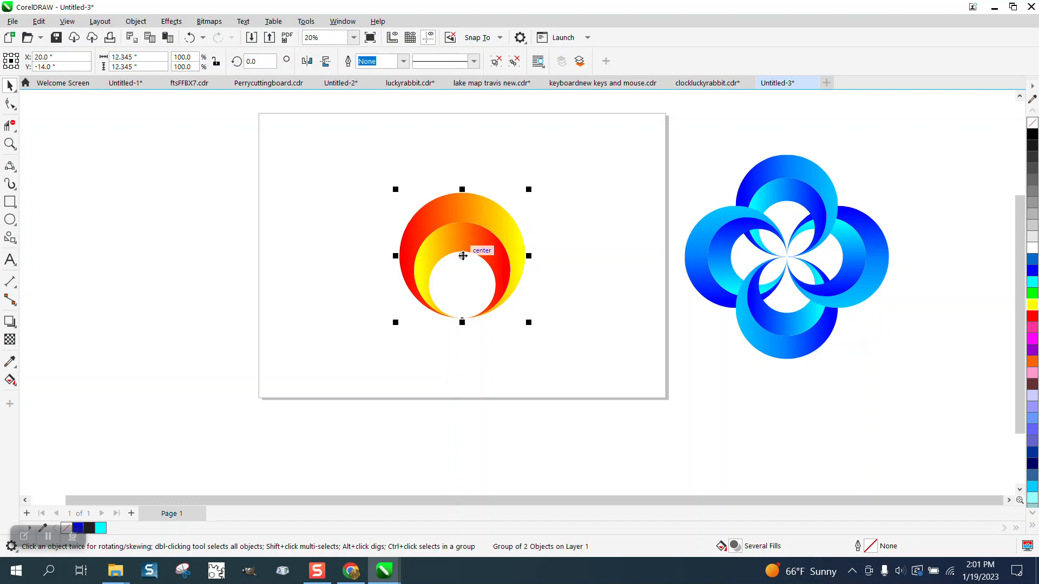
Move the crescent group straight up until its bottom reaches the page centre, and set its rotation centre at that point
left_click_drag(463, 256, 459, 195)
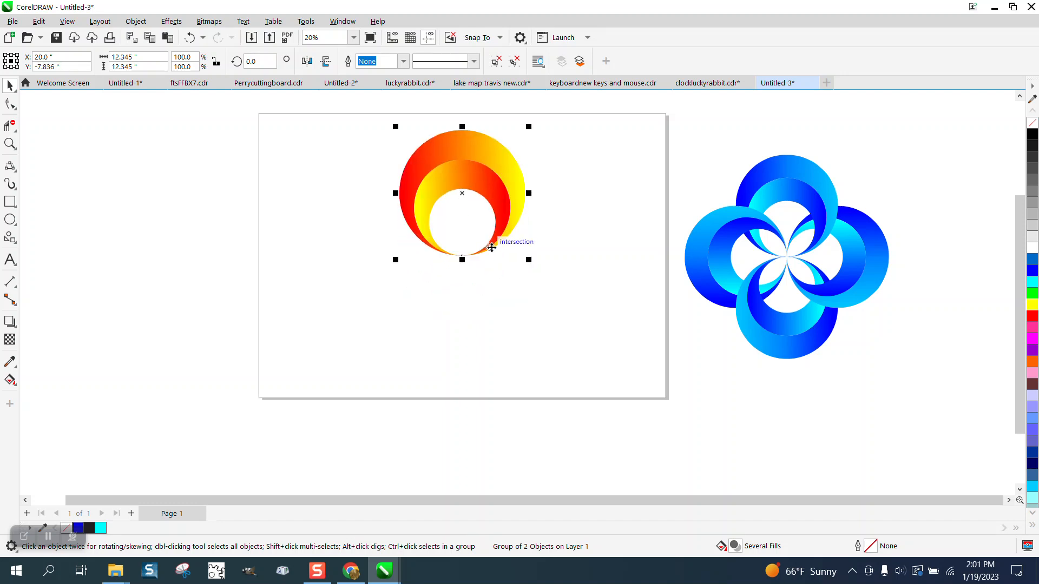
left_click(464, 193)
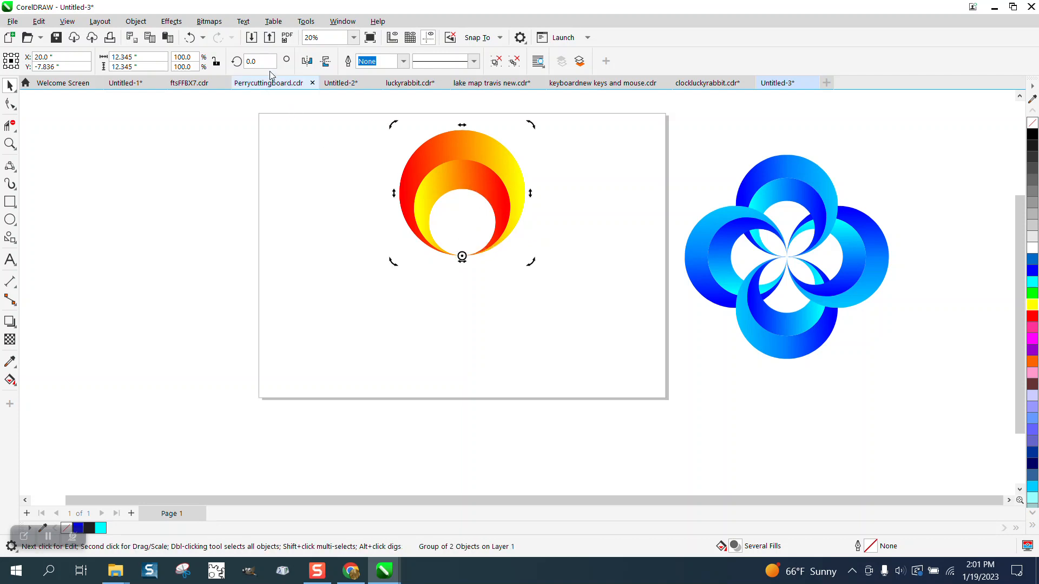
Create a copy of the crescent group rotated 90 degrees about its rotation centre, and repeat it twice for four rings in total
left_click_drag(262, 62, 214, 72)
type("90")
key("Return")
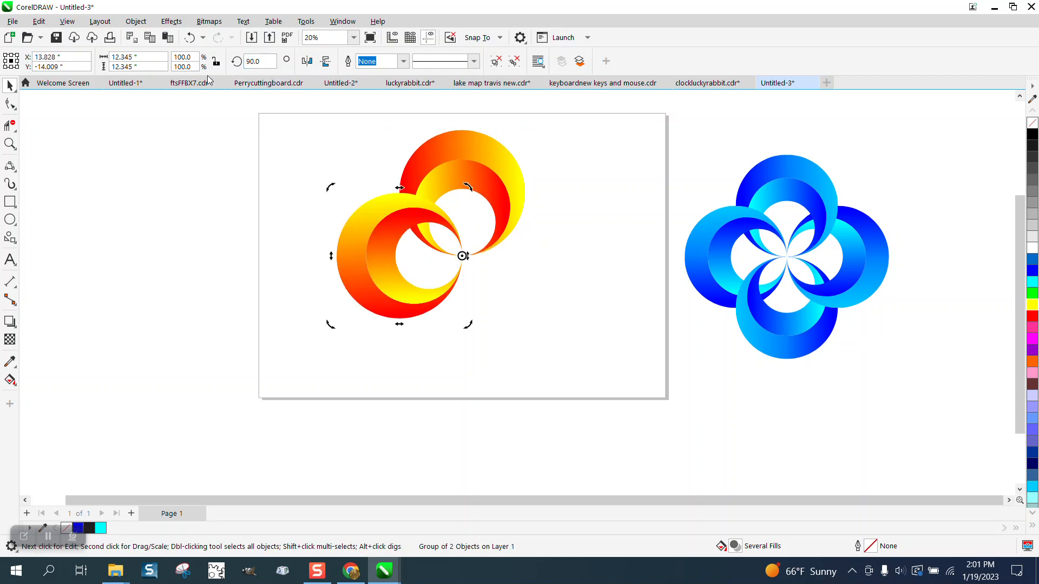
key("ctrl+r")
key("ctrl+r")
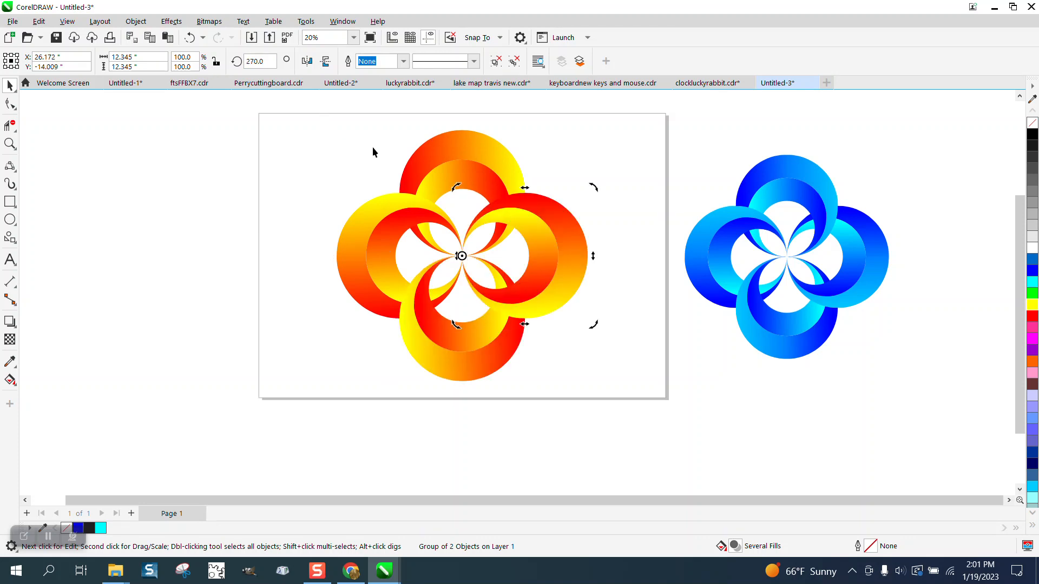
left_click(604, 185)
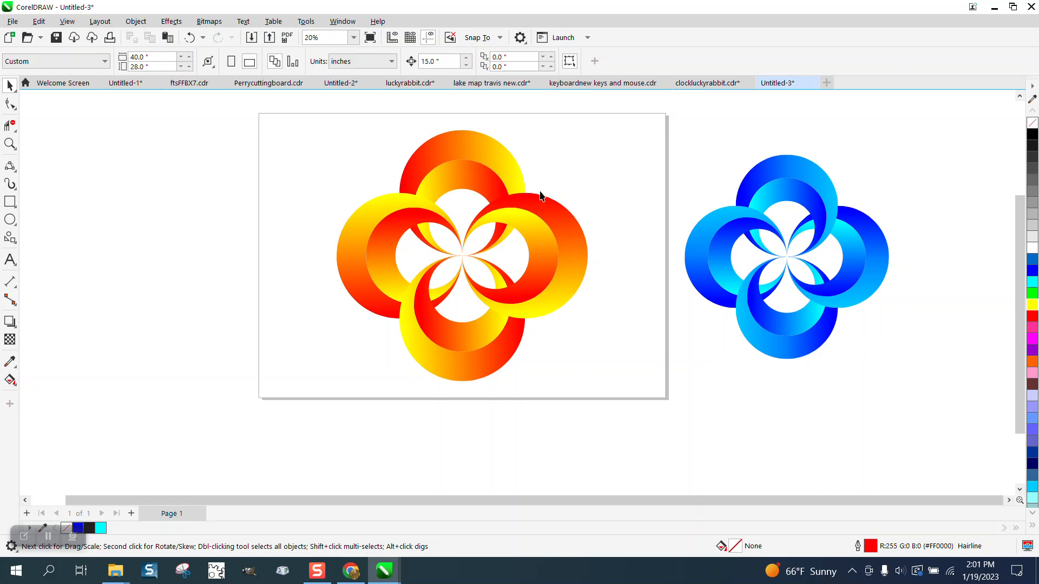
Draw a rectangle about 6.0 by 5.7 inches over the upper-right overlap and intersect it with the right ring
left_click(10, 201)
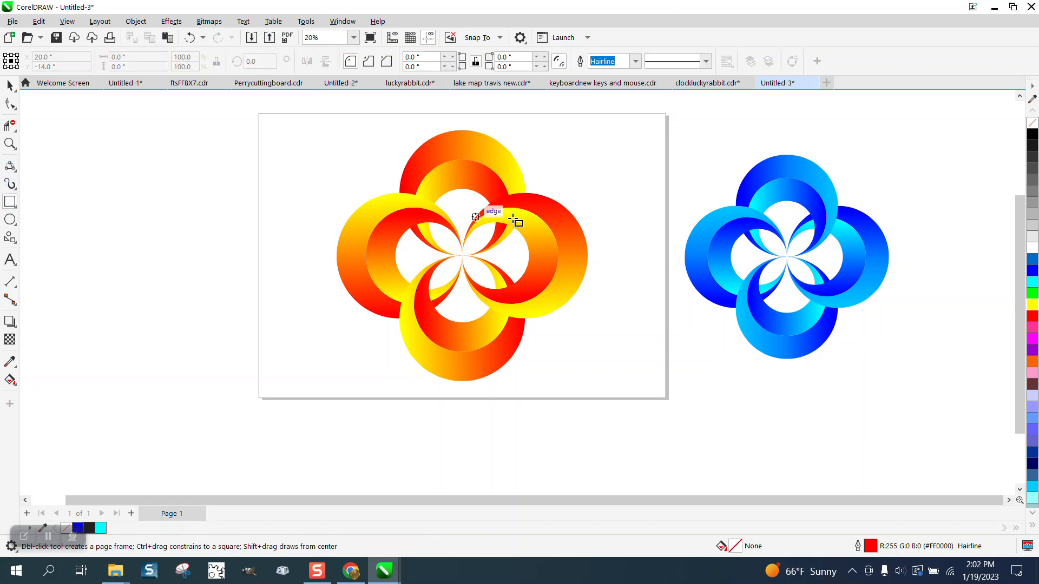
left_click_drag(544, 180, 483, 237)
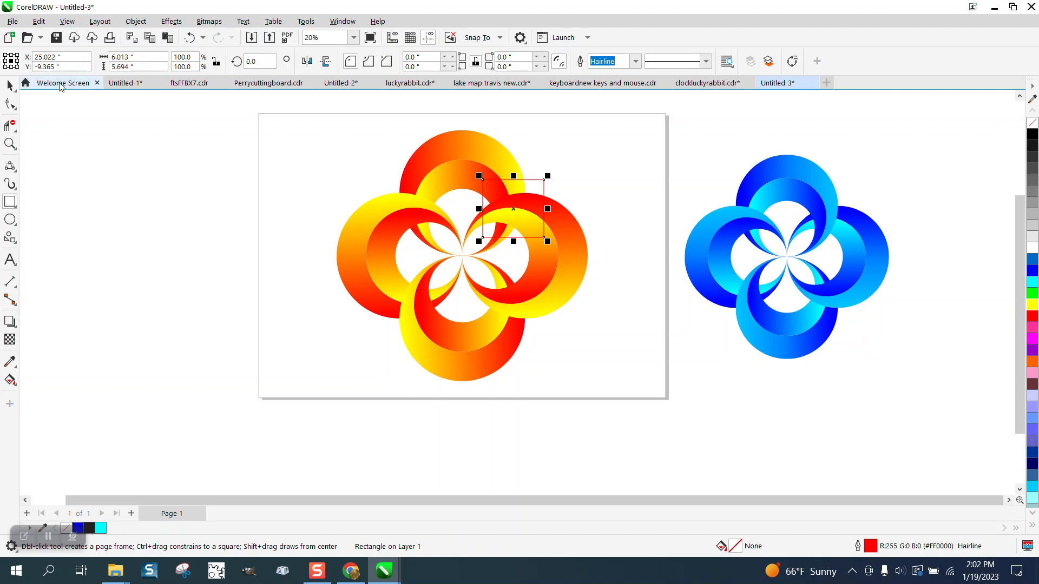
left_click(10, 85)
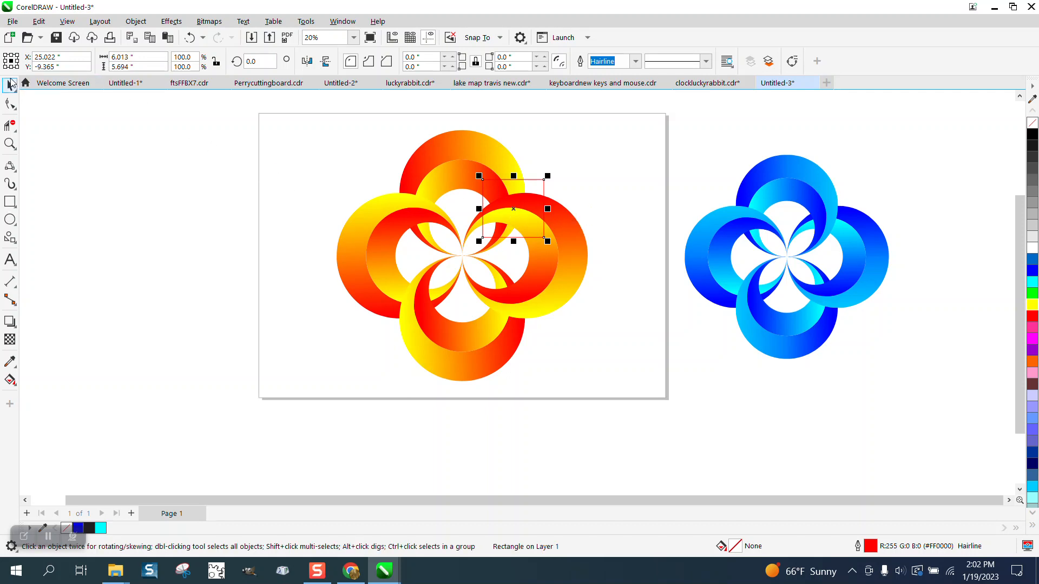
left_click(563, 259, "shift")
left_click(411, 63)
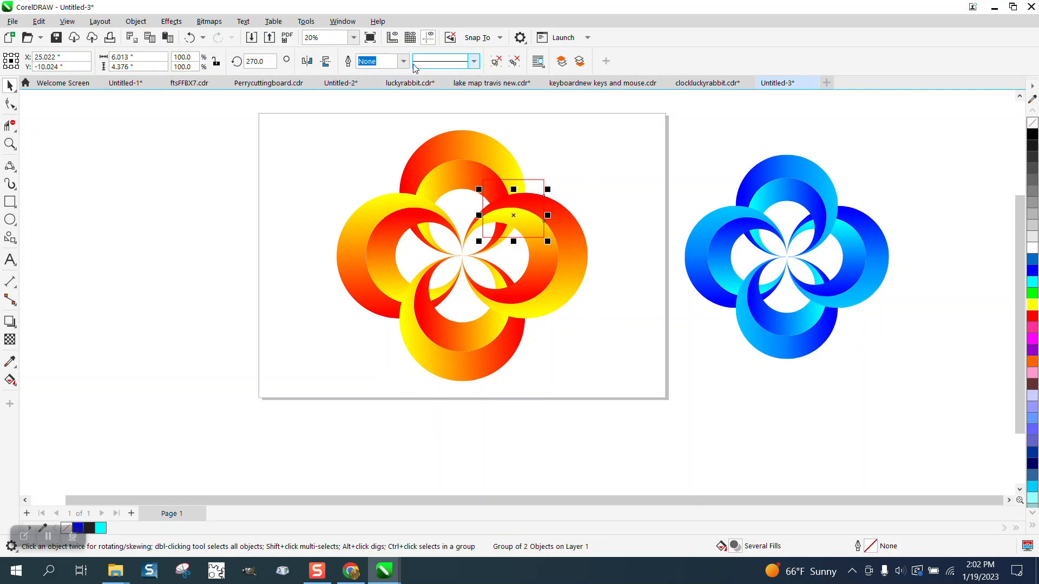
Move the whole blue example design 15 inches to the right
scroll(571, 184, "down", 1)
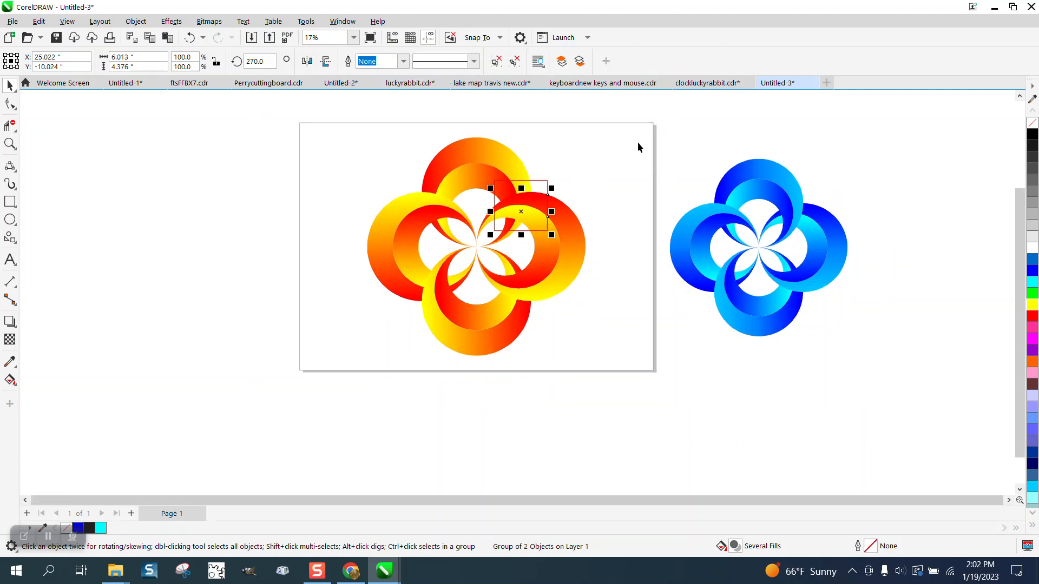
left_click_drag(646, 153, 861, 363)
key("Right")
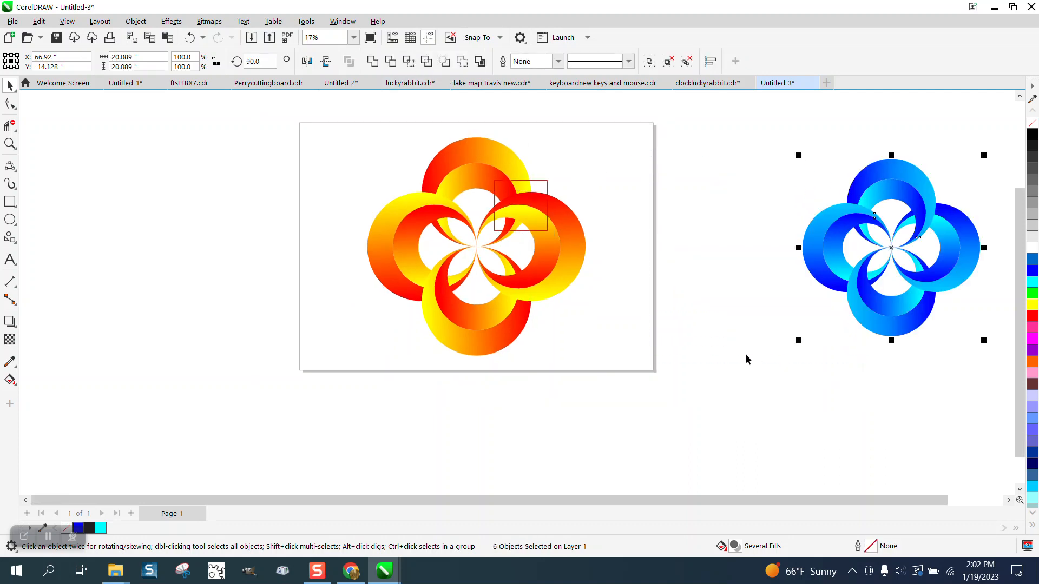
Move the upper-right intersected piece 15 inches to the right and delete the rectangle over the overlap
left_click(523, 208)
key("Right")
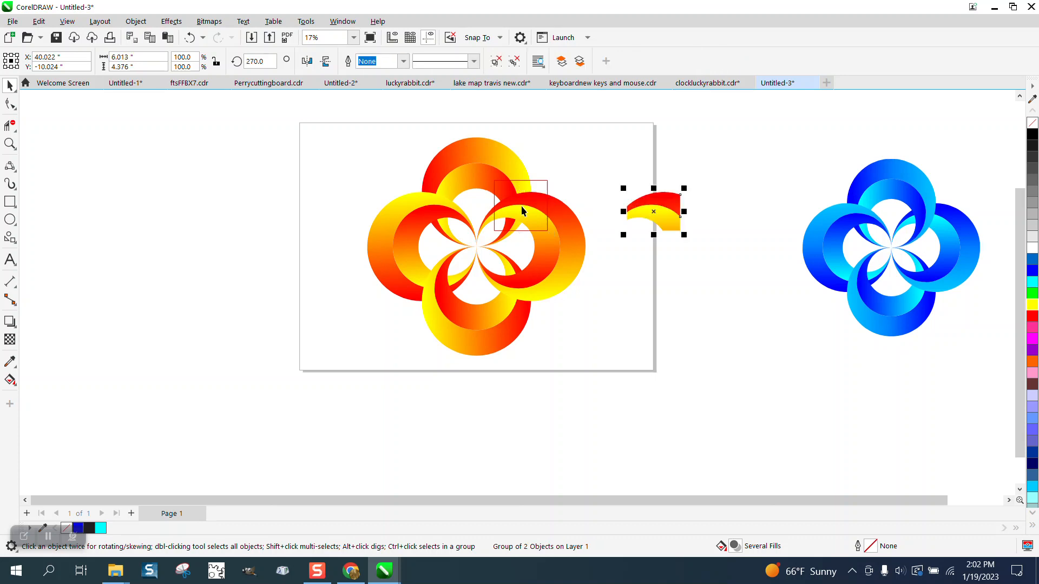
left_click(546, 180)
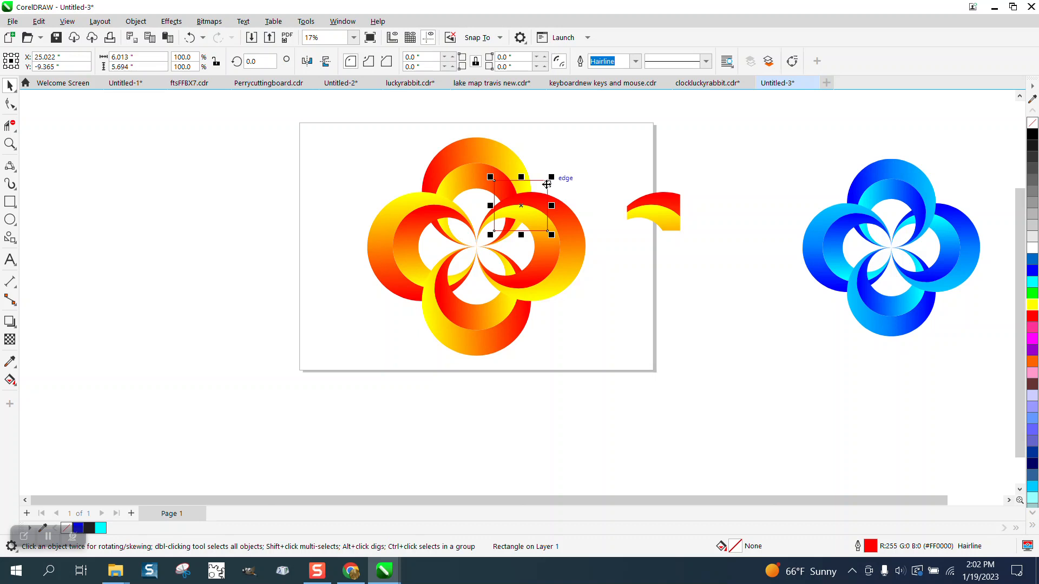
key("Delete")
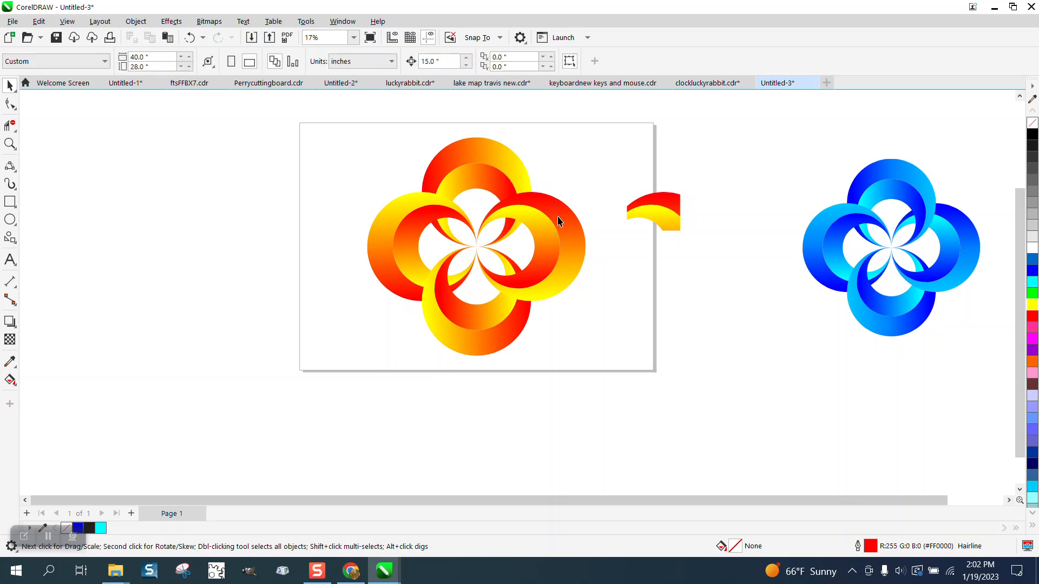
Send the right ring of the red and yellow rosette to the back of the page
left_click(550, 279)
left_click(136, 22)
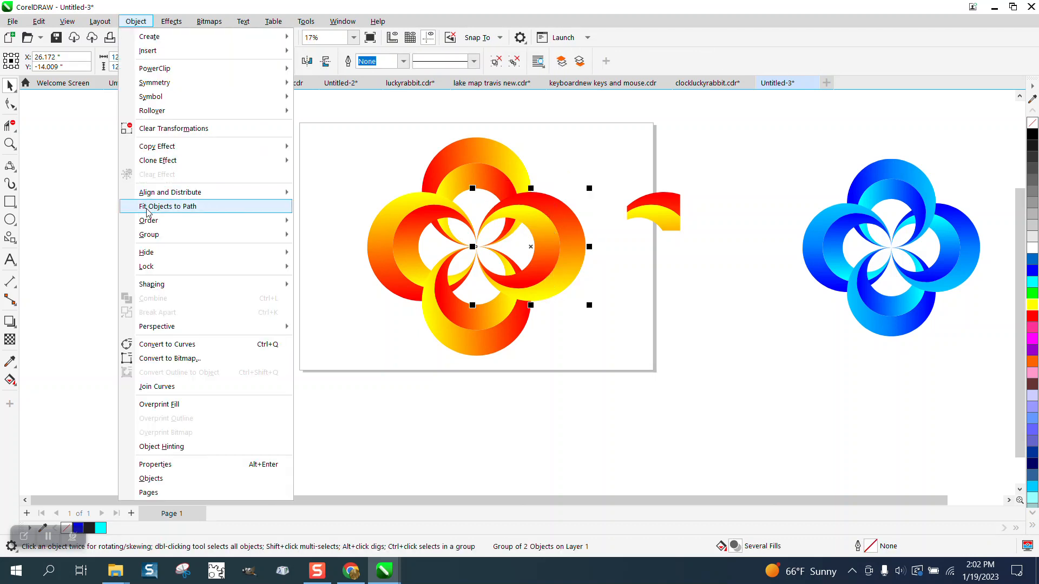
mouse_move(150, 220)
left_click(318, 238)
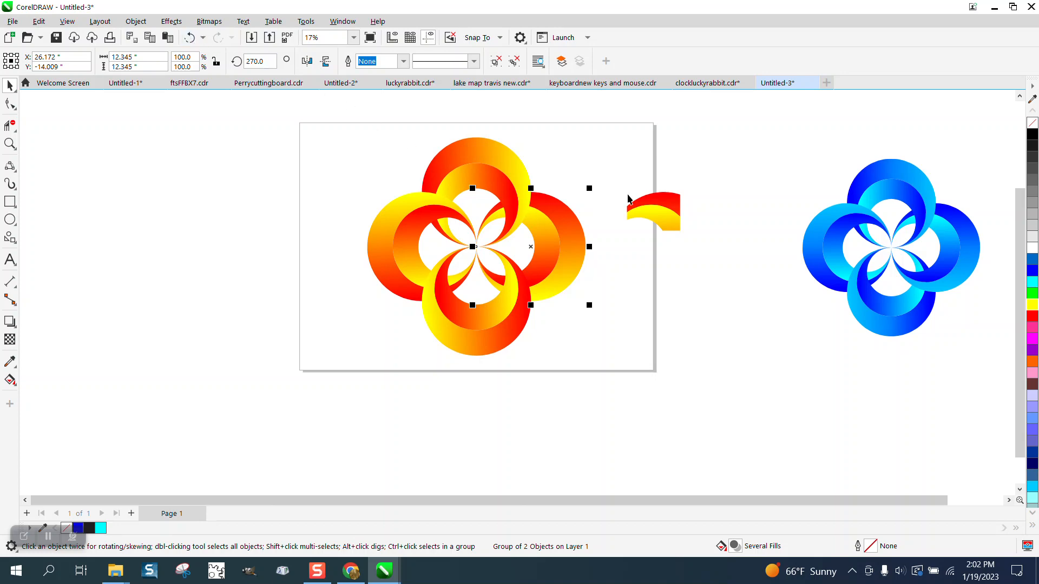
Undo the right ring's reordering and delete the intersected piece beside the rosette
left_click(189, 37)
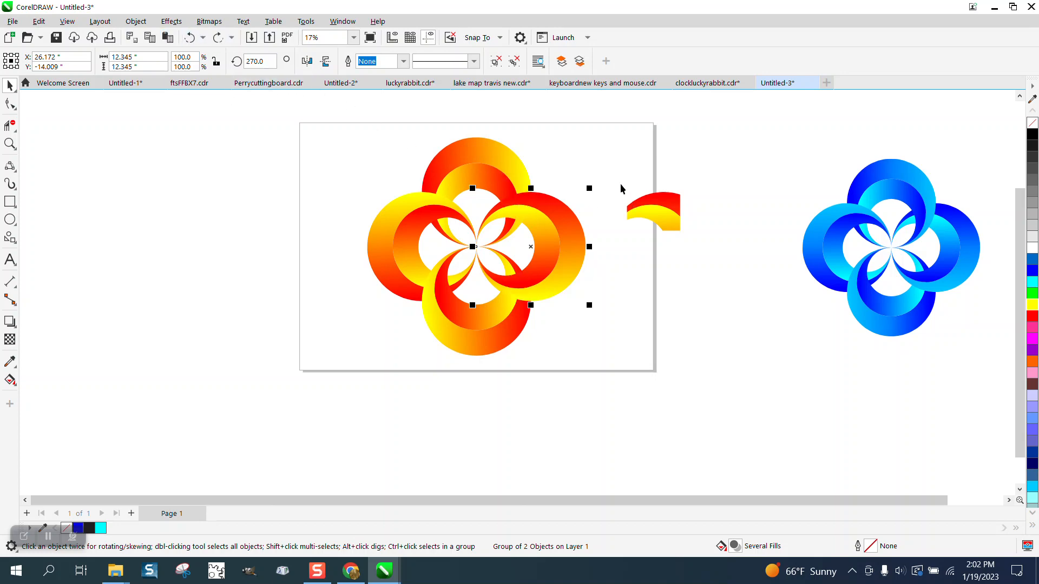
left_click_drag(621, 183, 718, 262)
key("Delete")
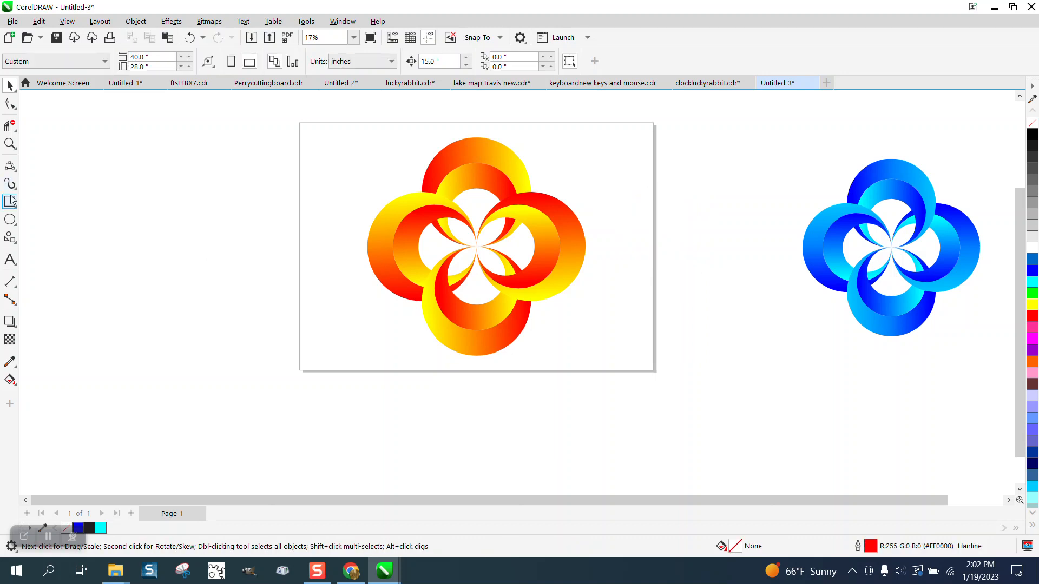
Draw a rectangle about 5.8 by 5.4 inches over the lower-right overlap and intersect it with the right ring
left_click(10, 201)
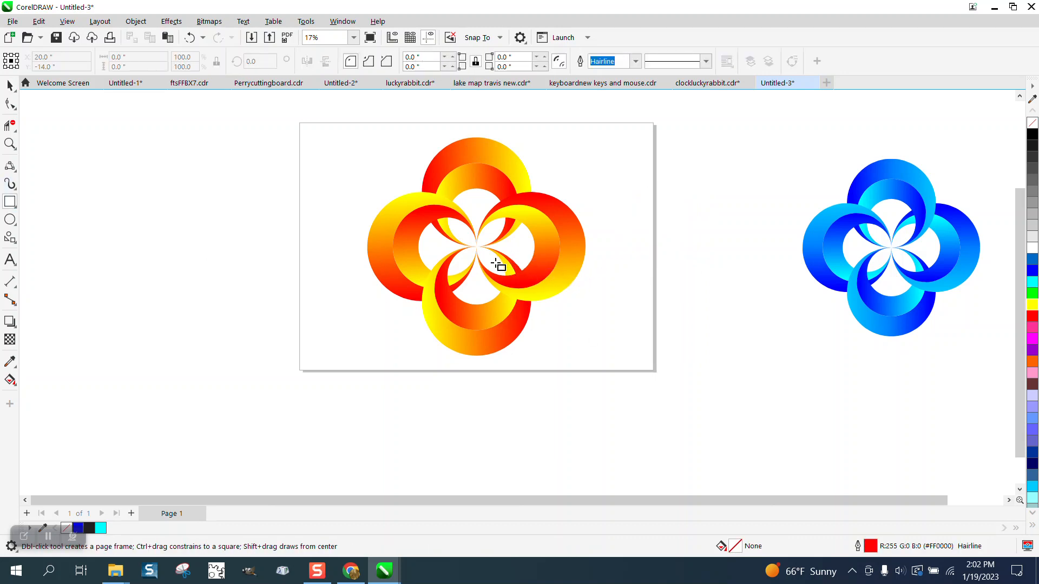
left_click_drag(495, 263, 546, 313)
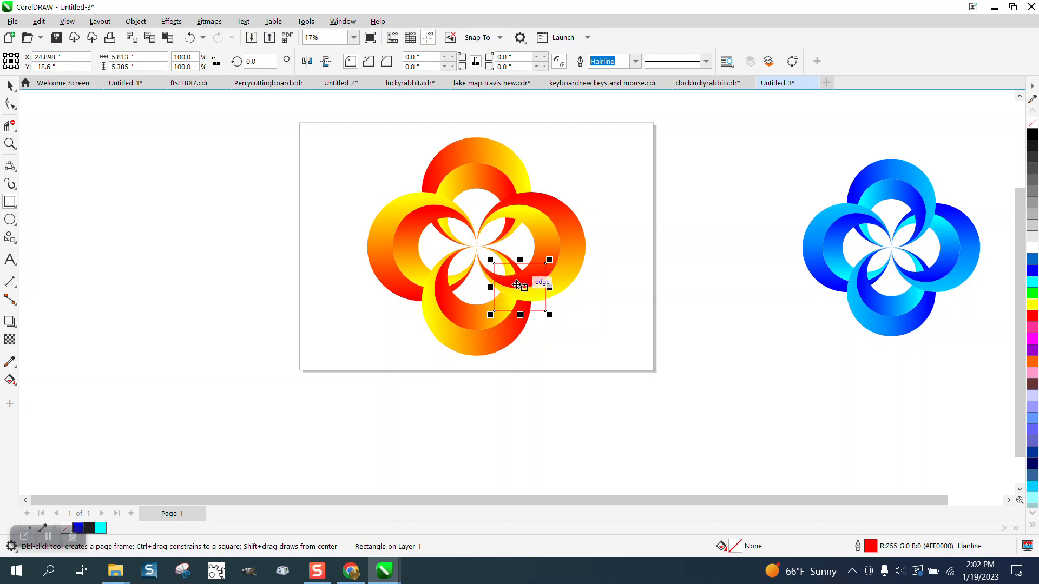
left_click(10, 86)
left_click(577, 244, "shift")
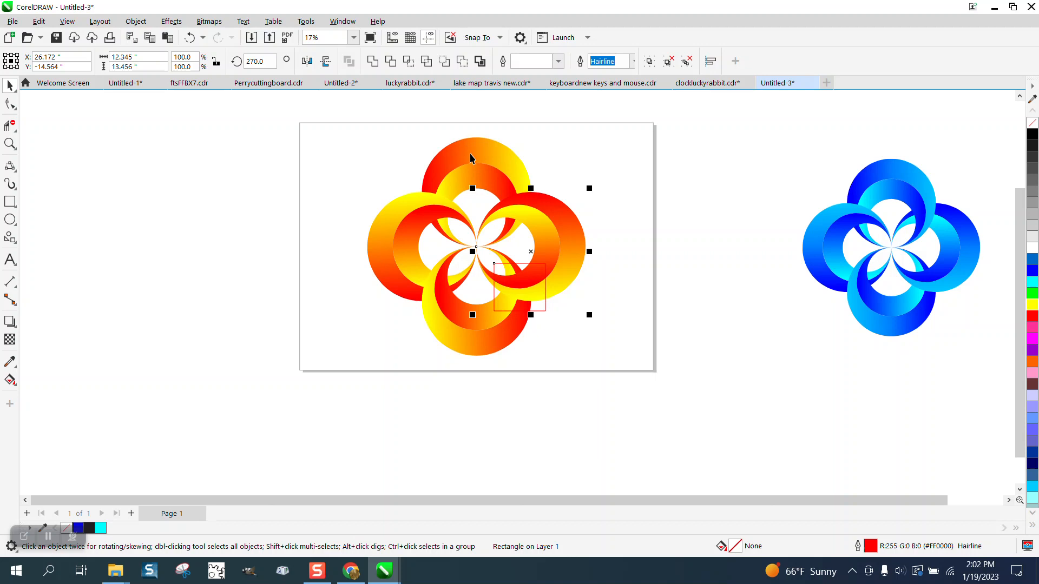
left_click(408, 61)
Move the lower-right intersected piece 15 inches to the right and the rectangle off the rosette, down and to the right
left_click_drag(520, 285, 652, 283)
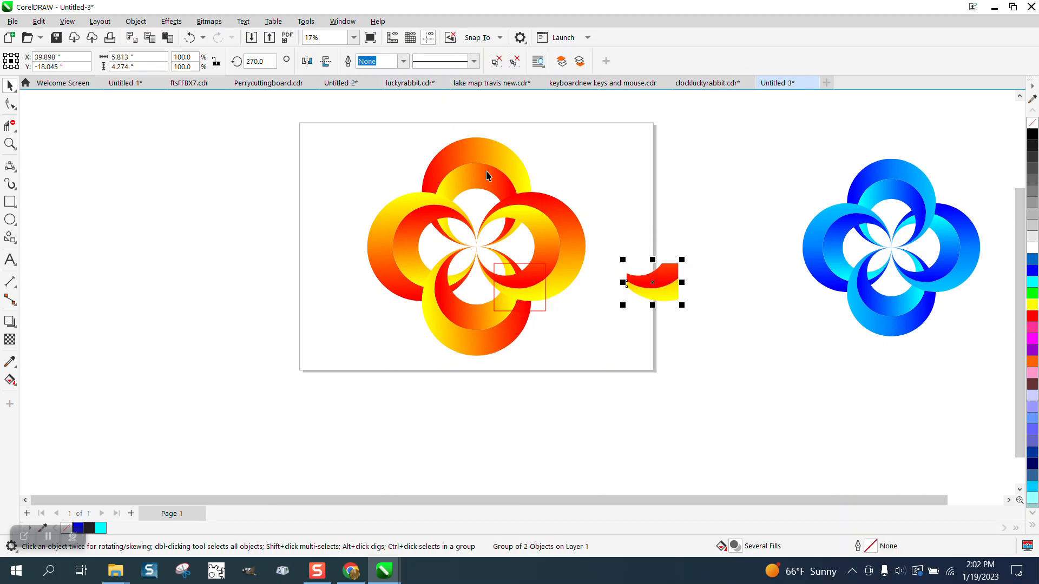
left_click_drag(544, 307, 619, 395)
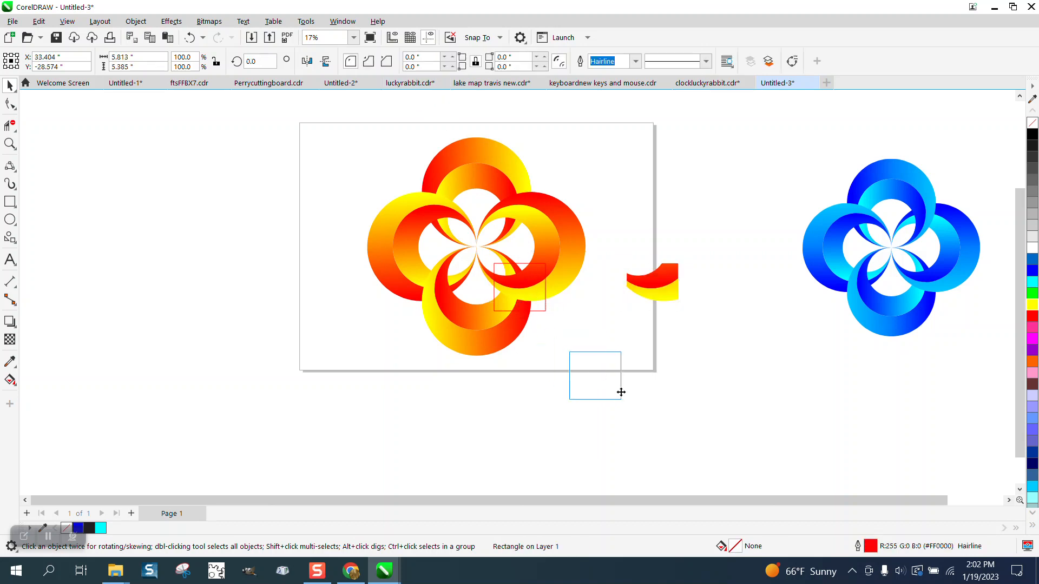
Send the right ring to the back of the page, with the lower-right intersected piece kept aside
left_click(563, 253)
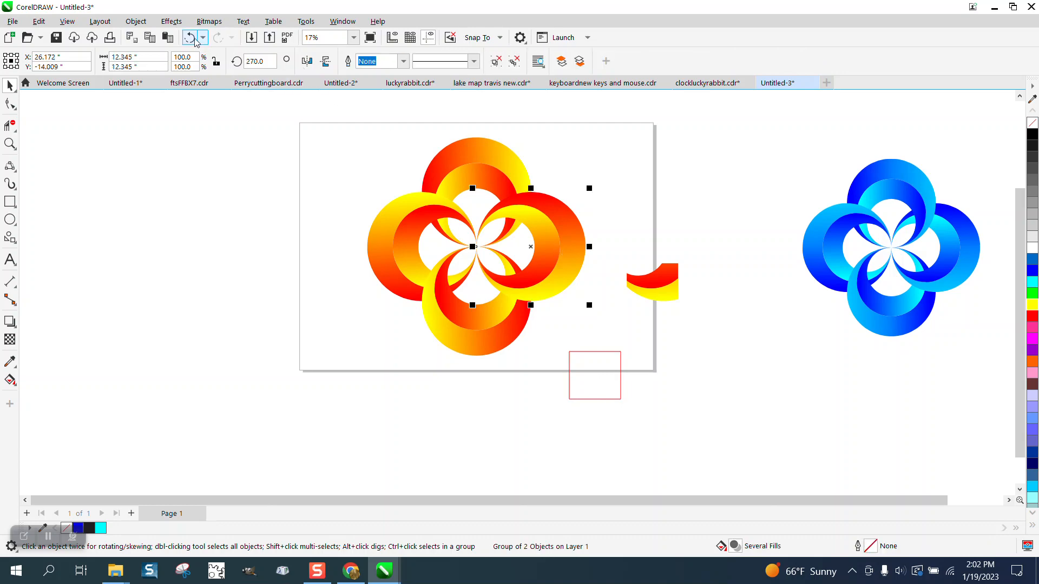
left_click(136, 22)
mouse_move(219, 220)
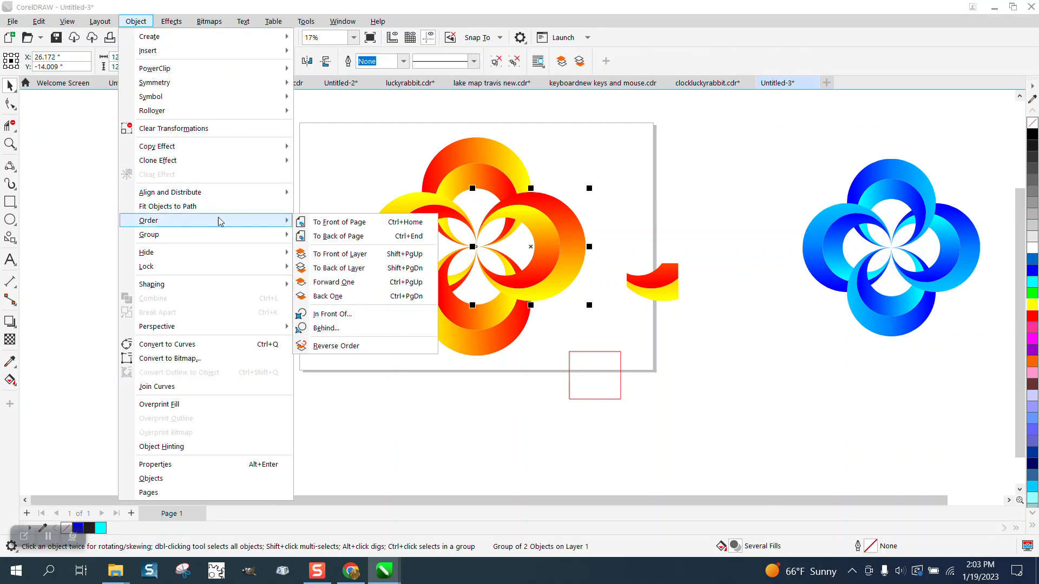
left_click(347, 238)
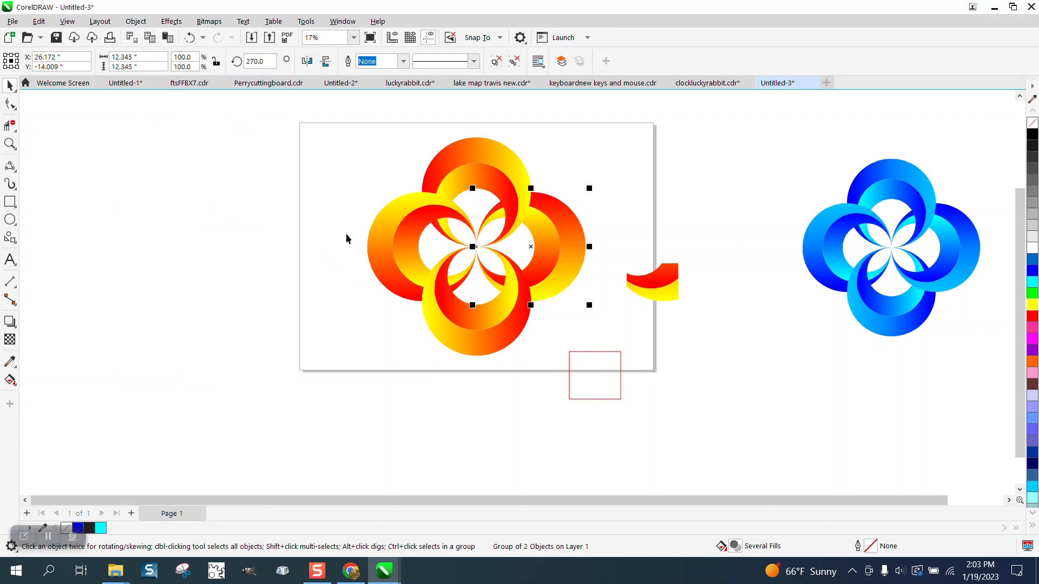
Move the intersected piece 15 inches left, back onto the rosette's lower-right overlap, and delete the leftover rectangle
left_click(670, 292)
key("Left")
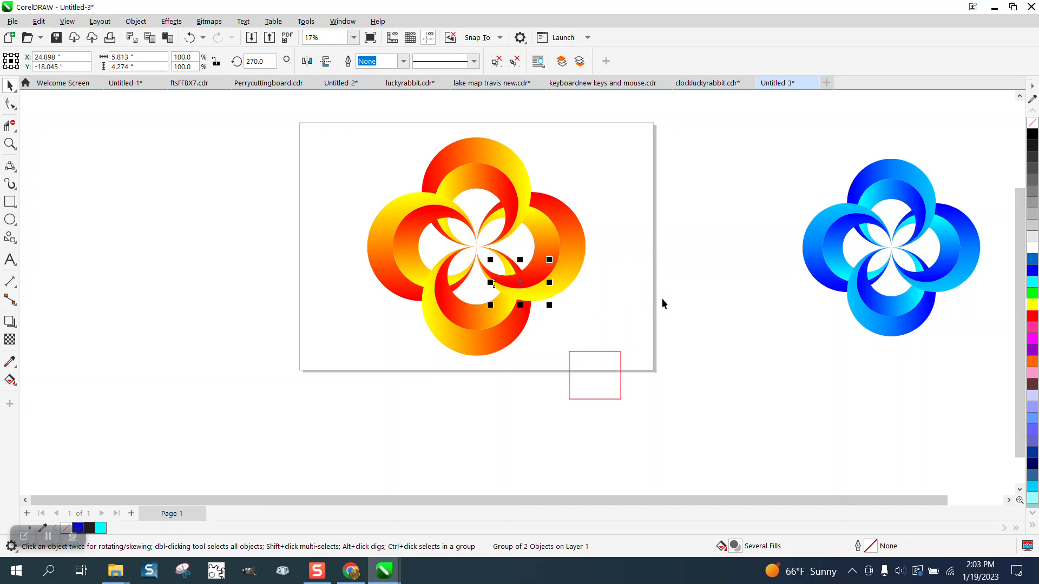
left_click(652, 320)
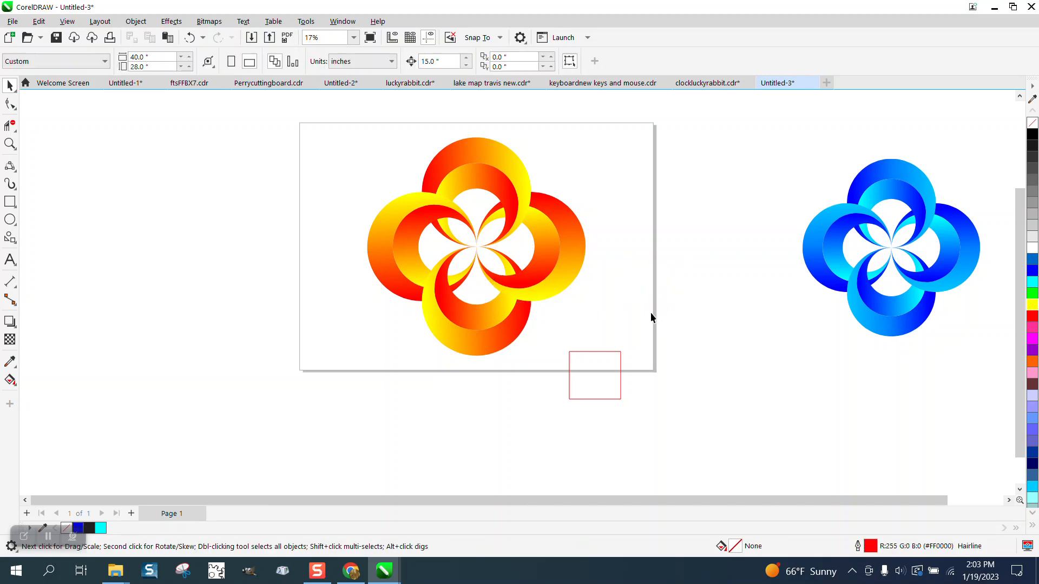
left_click(577, 359)
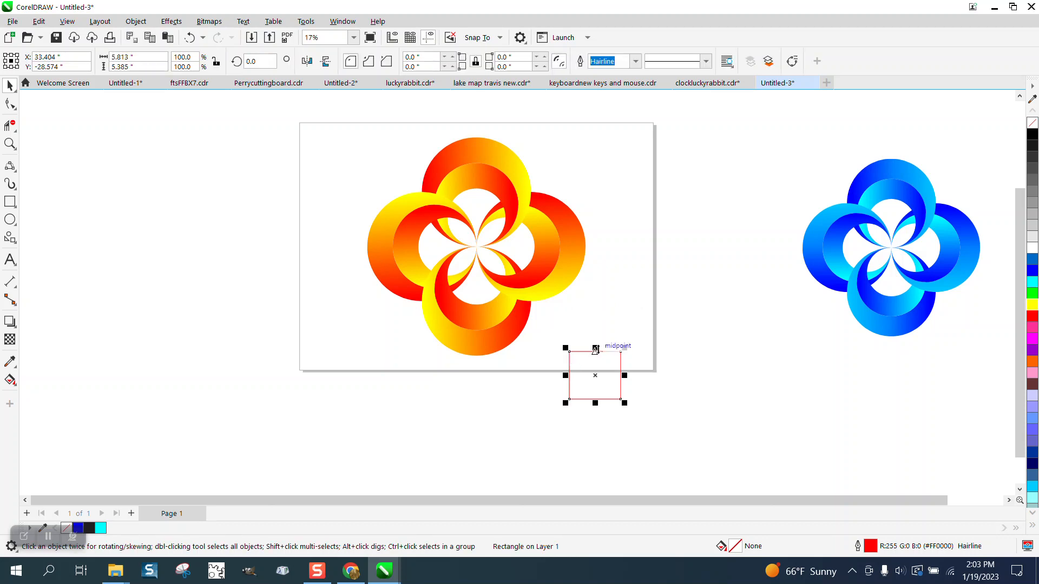
key("Delete")
left_click(10, 145)
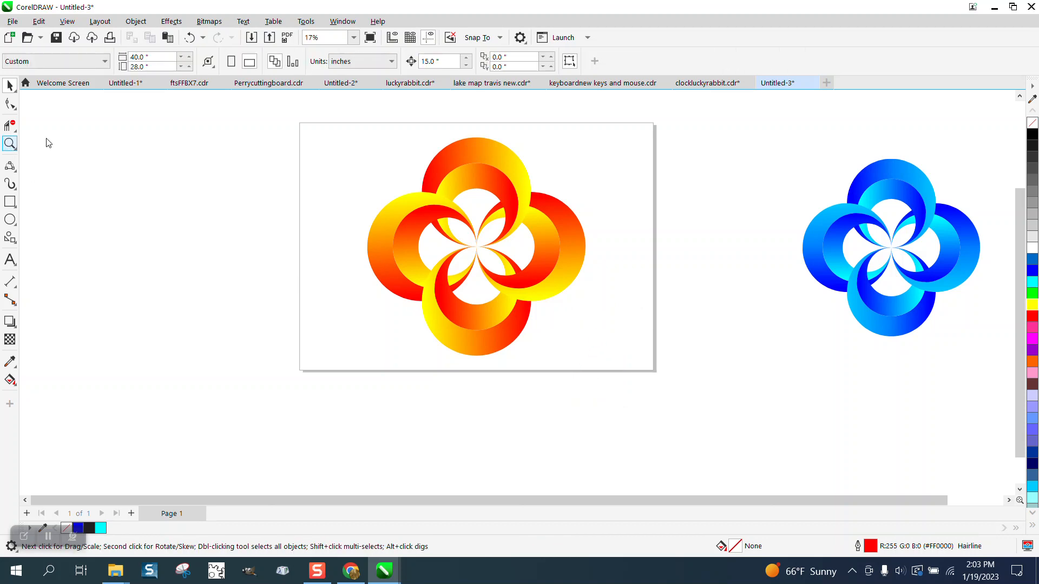
left_click_drag(348, 132, 745, 421)
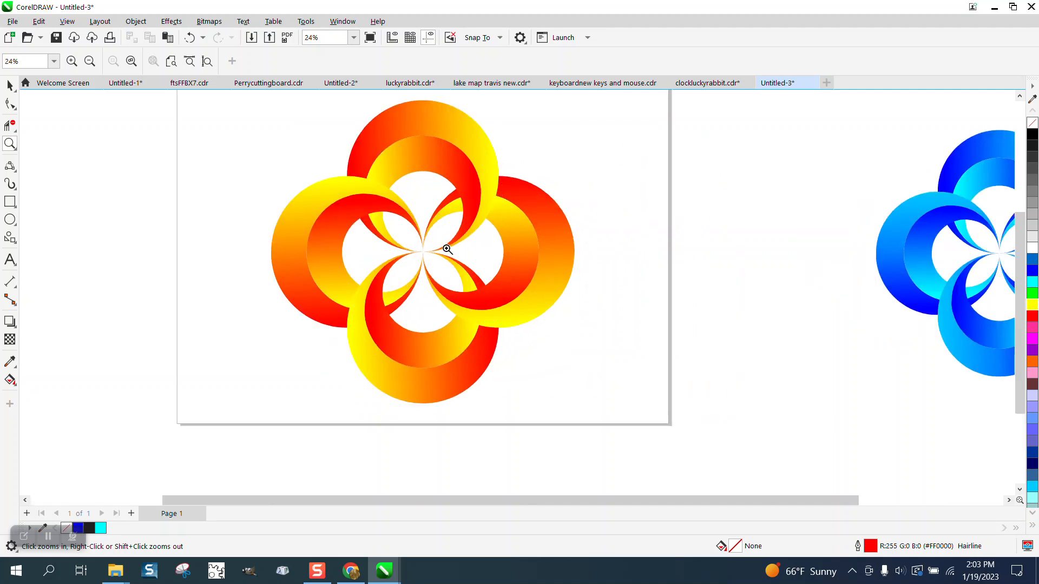
scroll(447, 249, "down", 1)
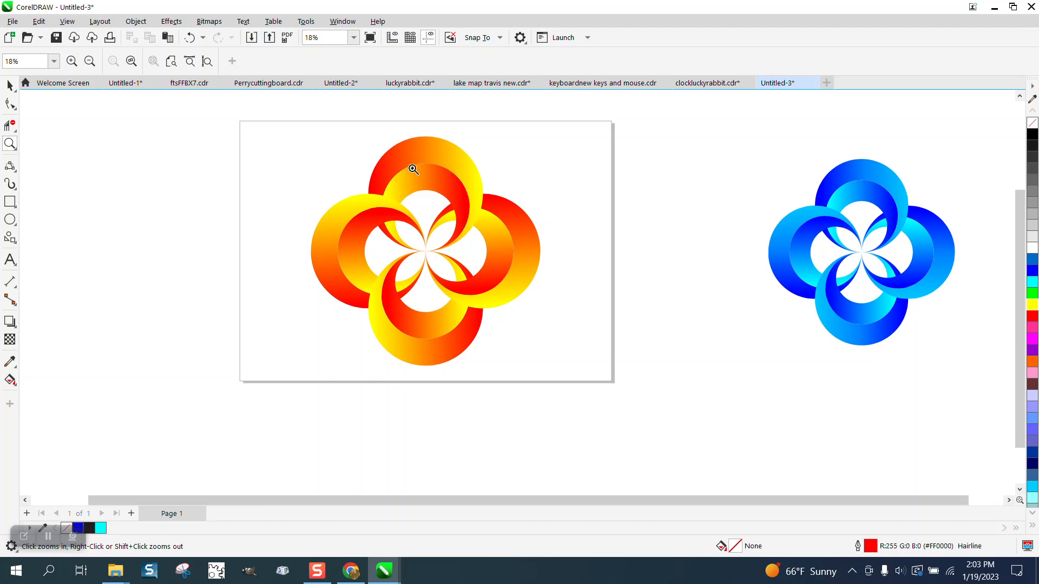
scroll(388, 205, "down", 1)
left_click_drag(331, 144, 575, 356)
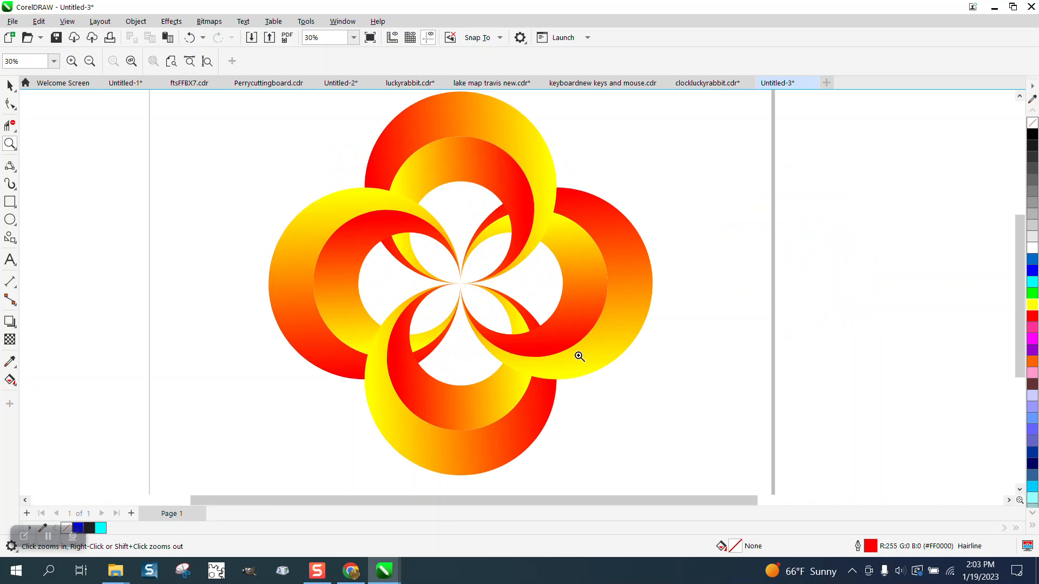